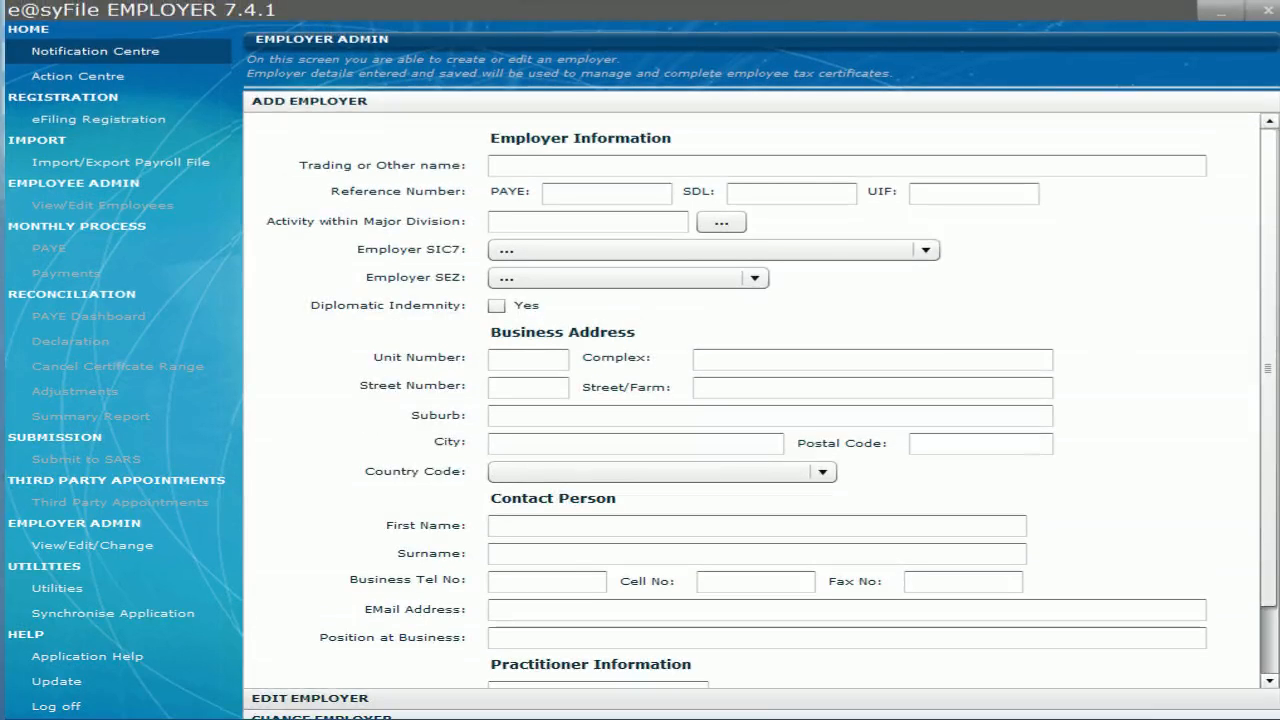
- Enter the employer's trading name and its PAYE, SDL and UIF reference numbers in the employer information
{"action": "type", "text": "Employer Name"}
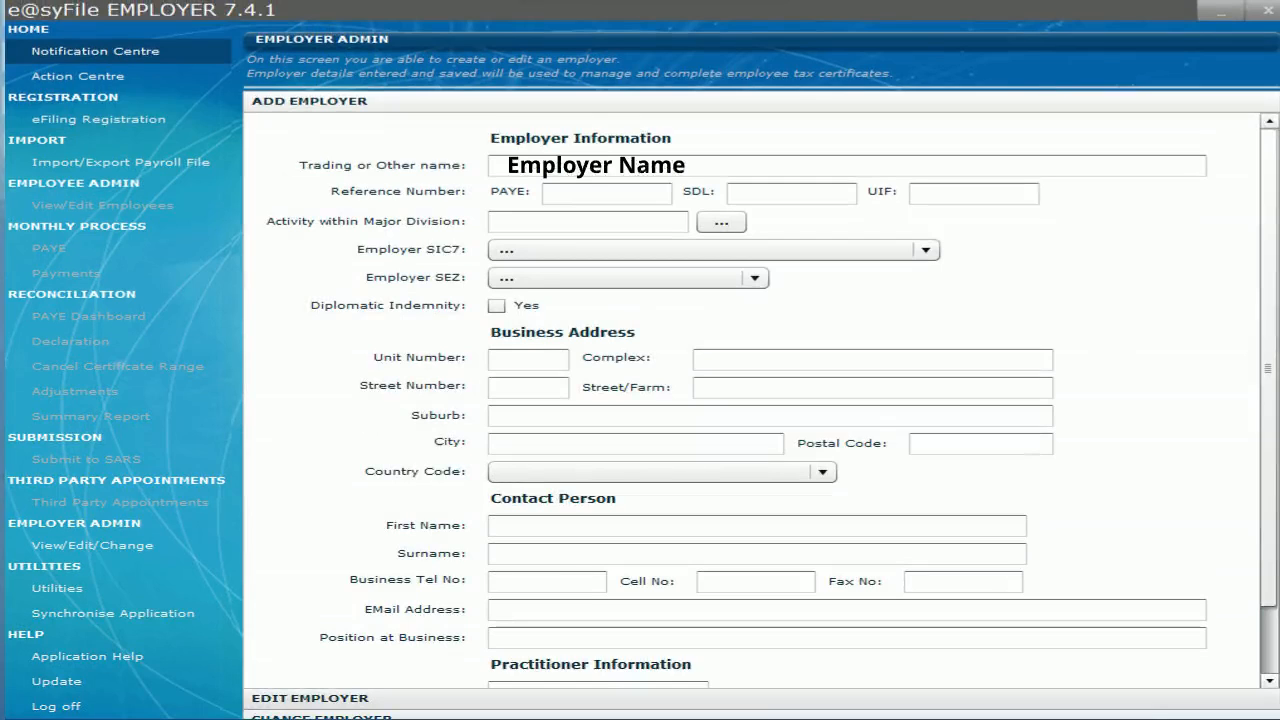
{"action": "type", "text": "7012345678"}
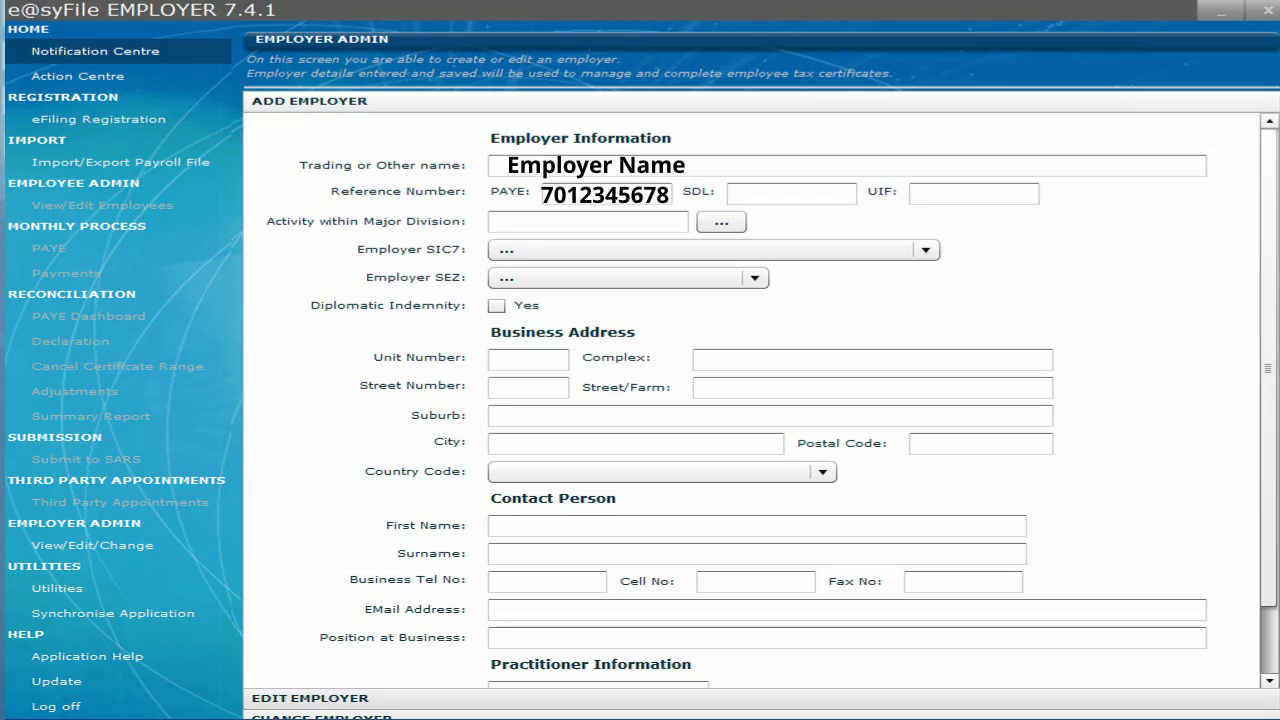
{"action": "type", "text": "L012345678U012345678"}
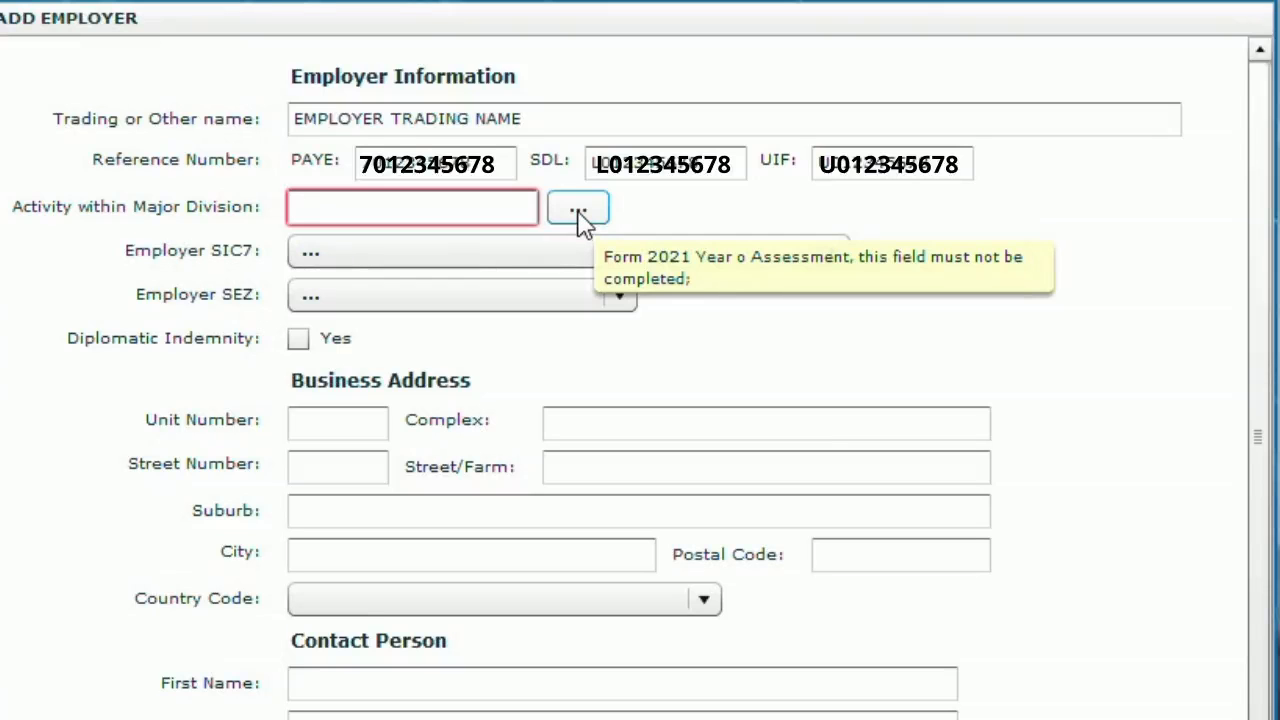
- Set the activity within major division to the Other manufacturing industries group, with Other misc manufactuings industries as the specific industry
{"action": "left_click", "coordinate": [580, 212]}
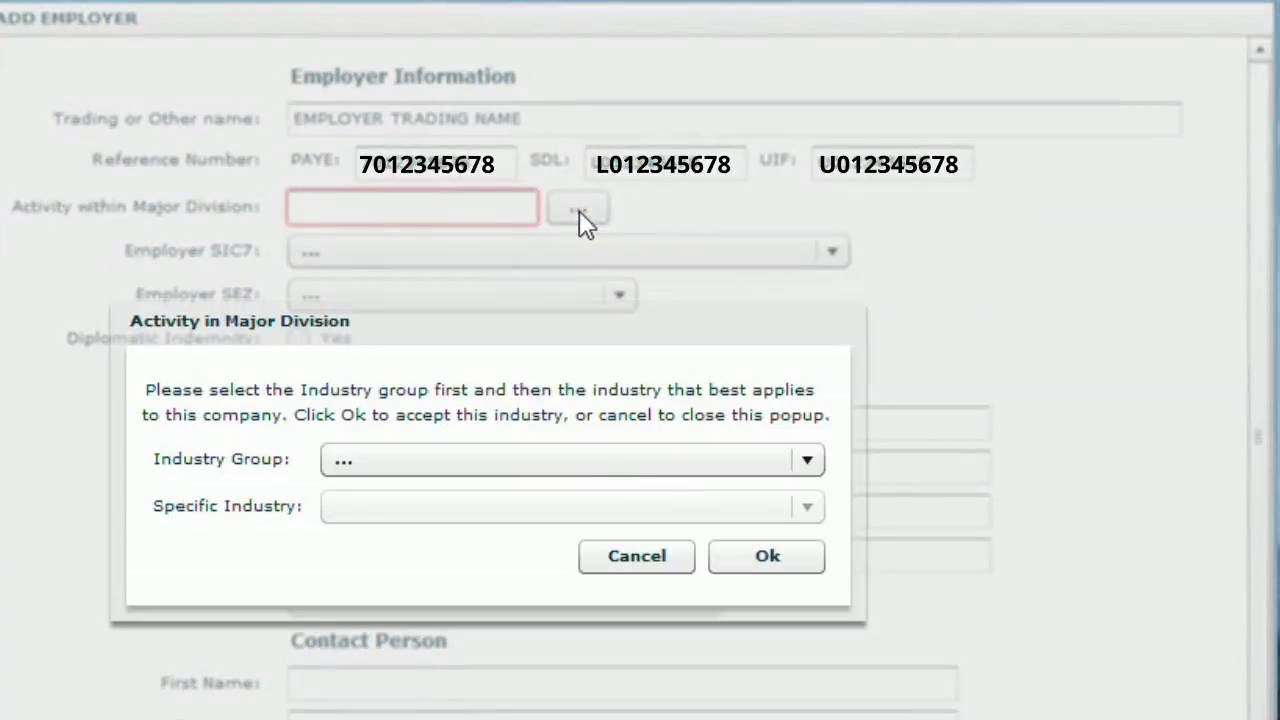
{"action": "left_click", "coordinate": [604, 458]}
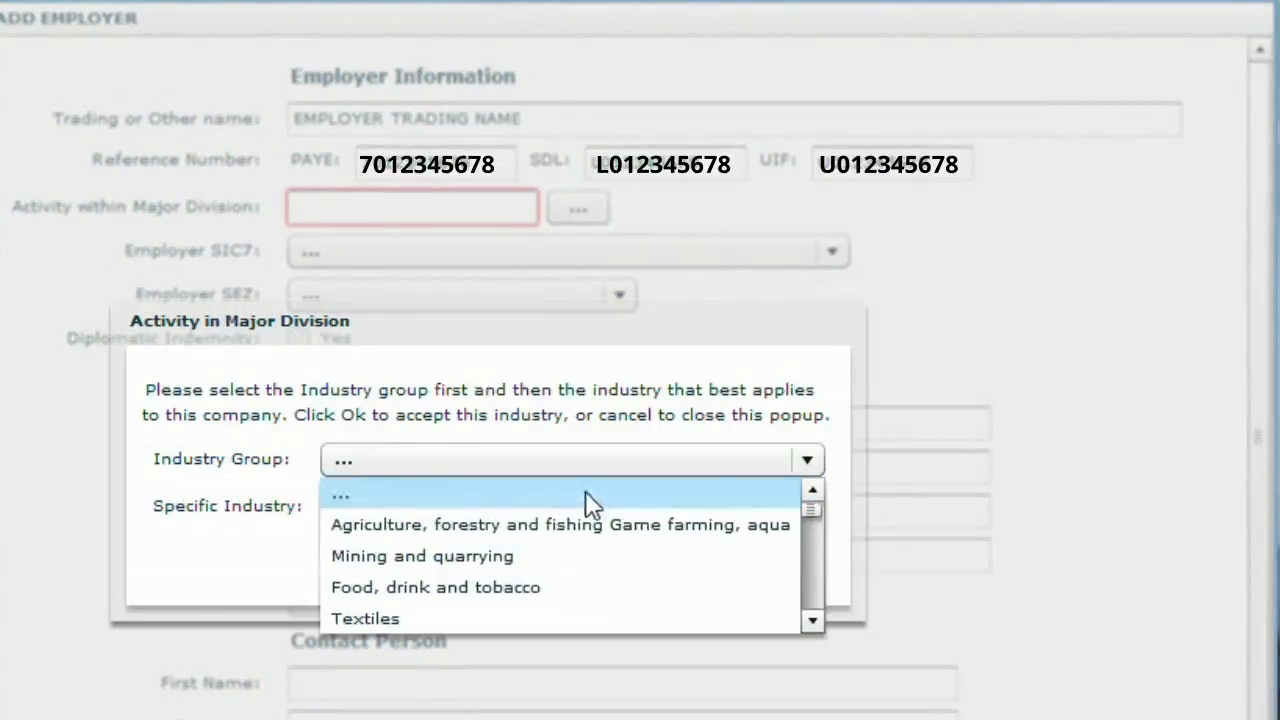
{"action": "scroll", "coordinate": [625, 563], "scroll_direction": "down", "scroll_amount": 3}
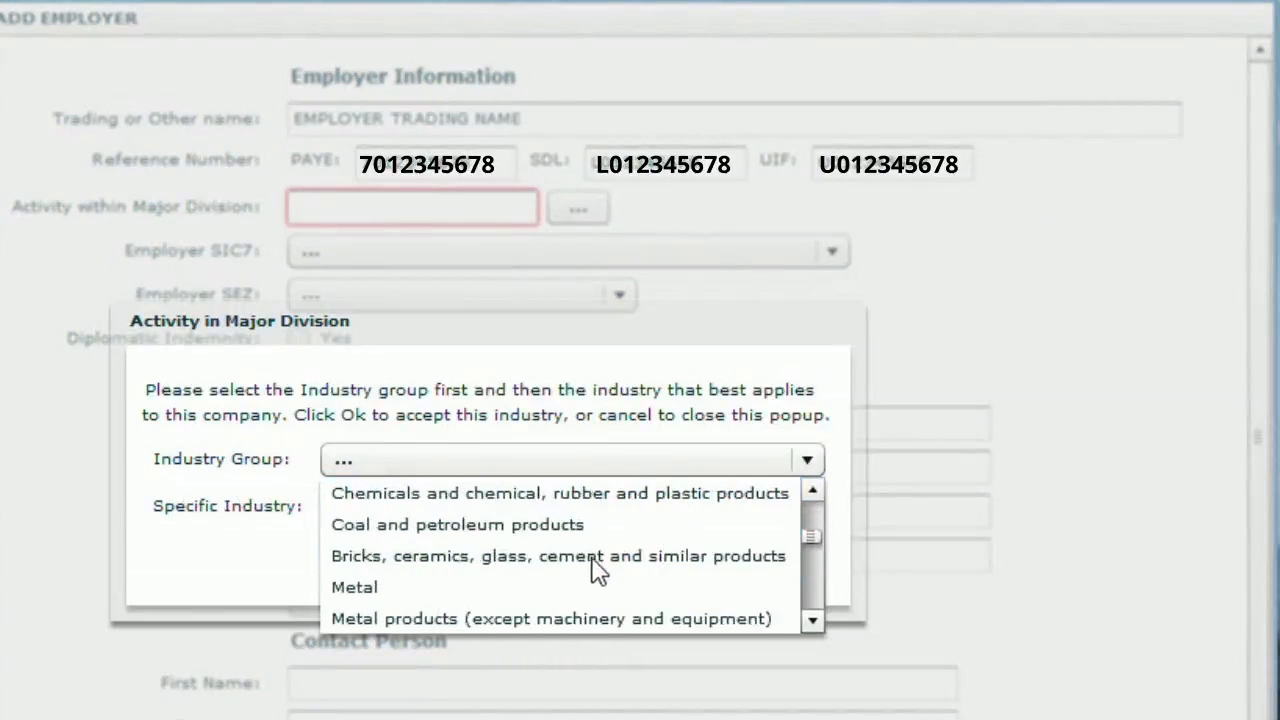
{"action": "scroll", "coordinate": [452, 582], "scroll_direction": "down", "scroll_amount": 2}
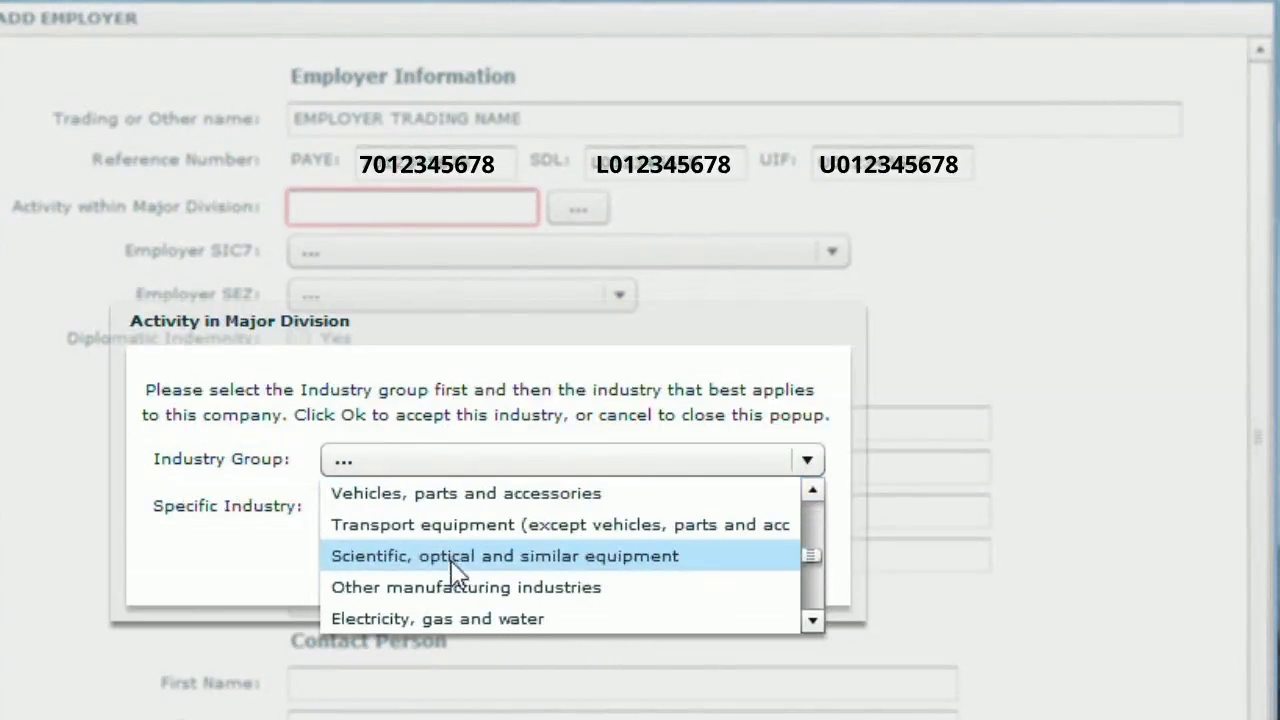
{"action": "left_click", "coordinate": [463, 590]}
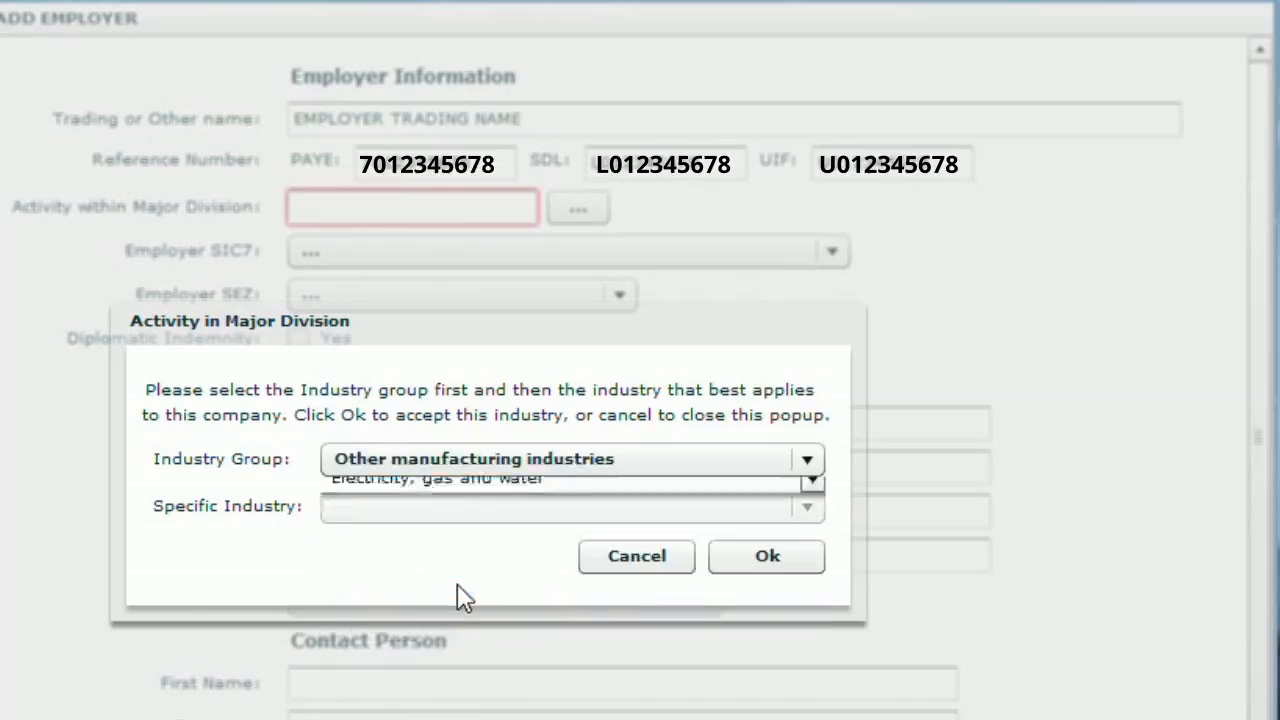
{"action": "left_click", "coordinate": [540, 514]}
{"action": "scroll", "coordinate": [491, 596], "scroll_direction": "down", "scroll_amount": 4}
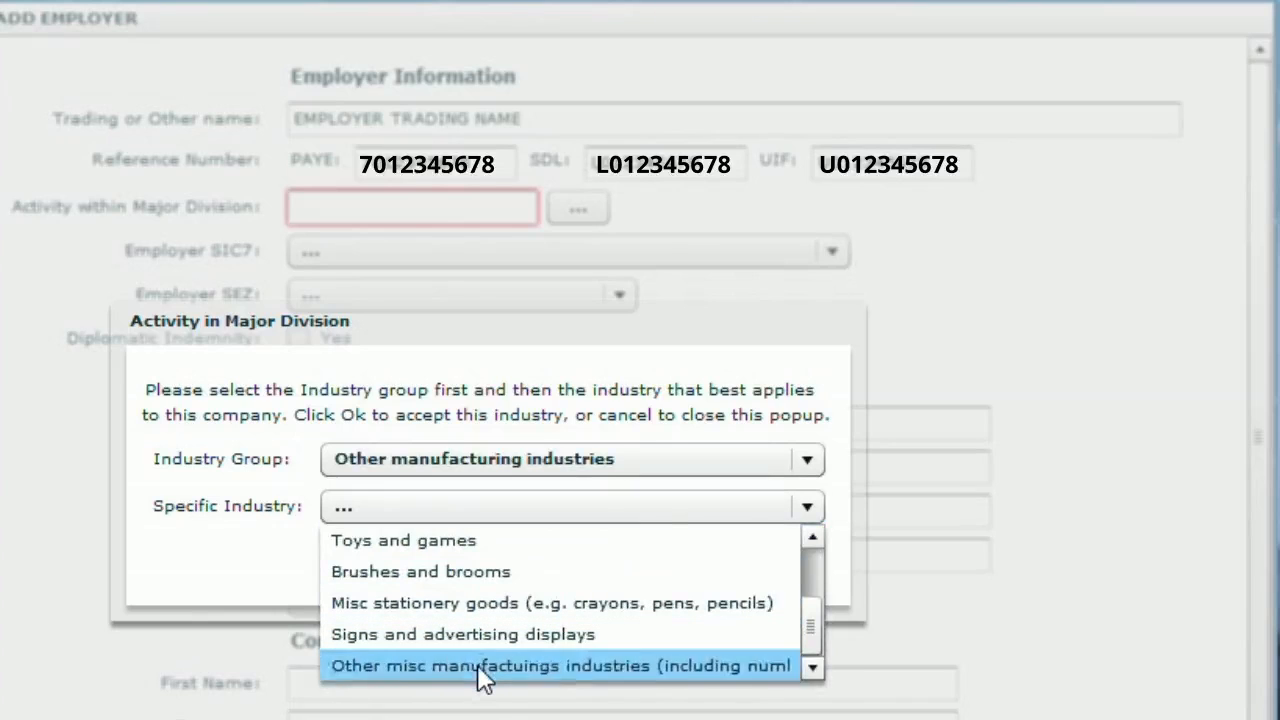
{"action": "left_click", "coordinate": [478, 668]}
{"action": "left_click", "coordinate": [765, 568]}
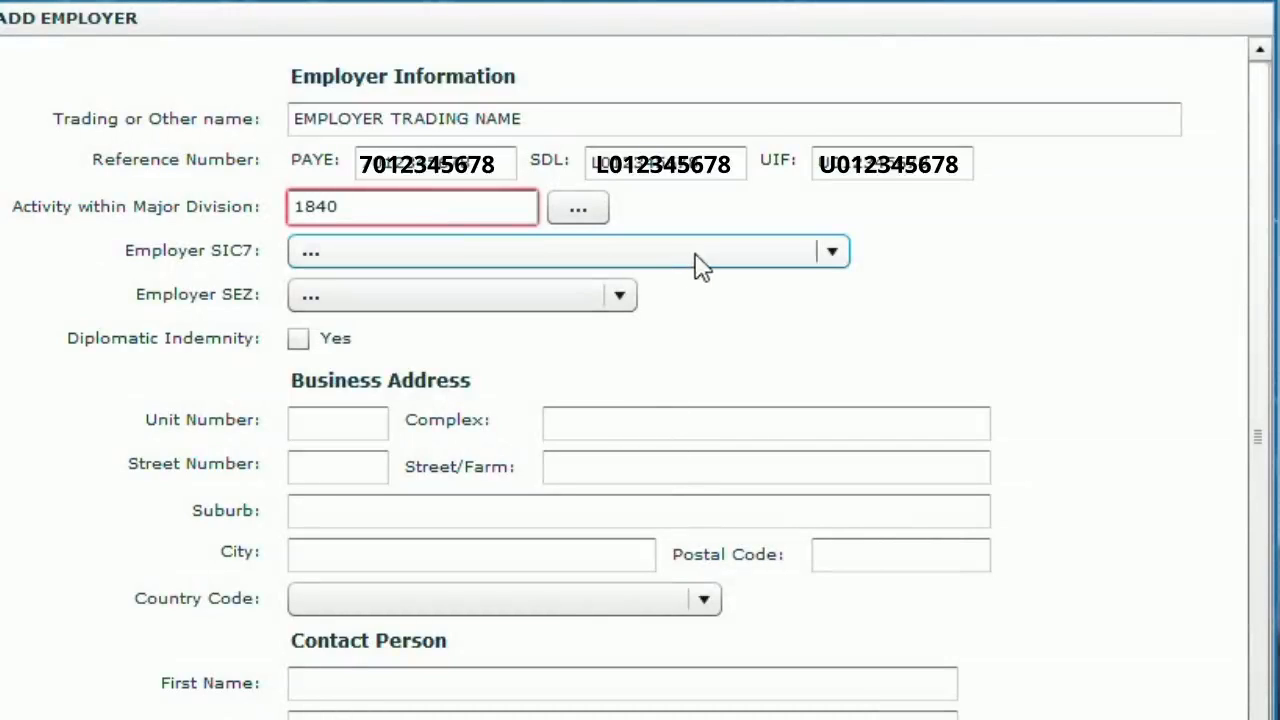
- Set the Employer SIC7 code to 07299 - Other mining of non-ferrous metal ores n.e.c
{"action": "left_click", "coordinate": [697, 256]}
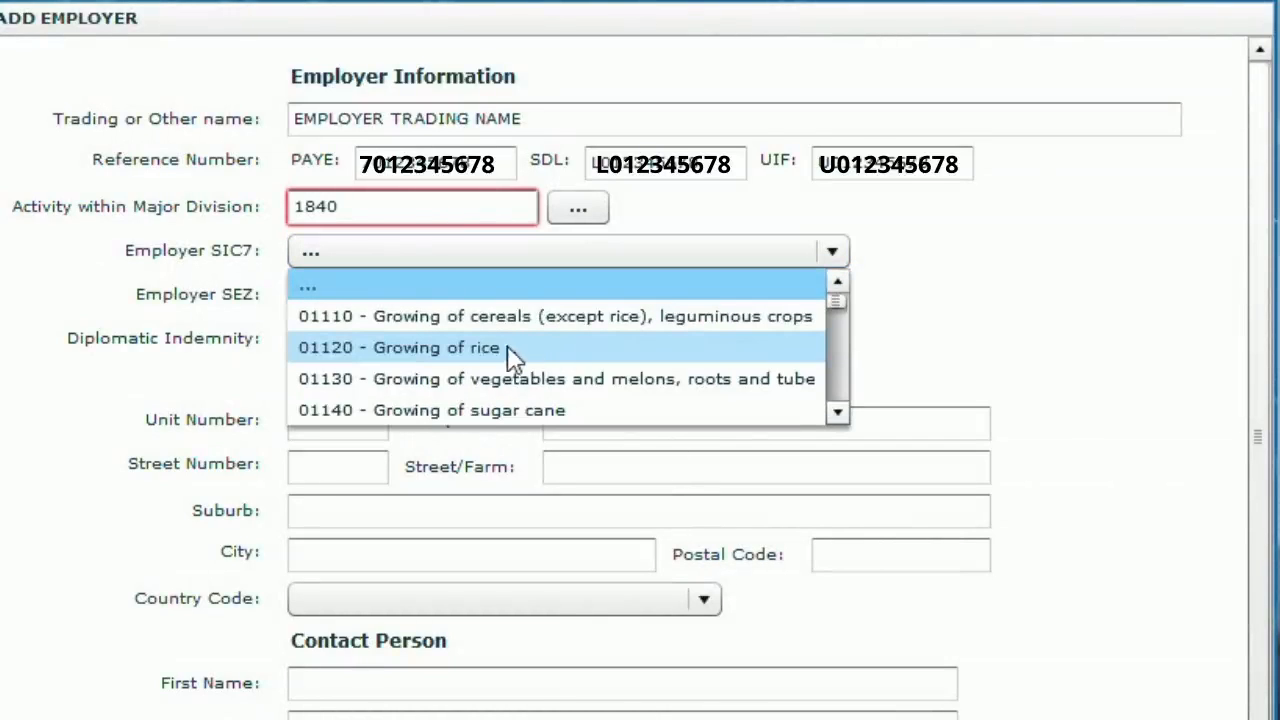
{"action": "scroll", "coordinate": [487, 360], "scroll_direction": "down", "scroll_amount": 6}
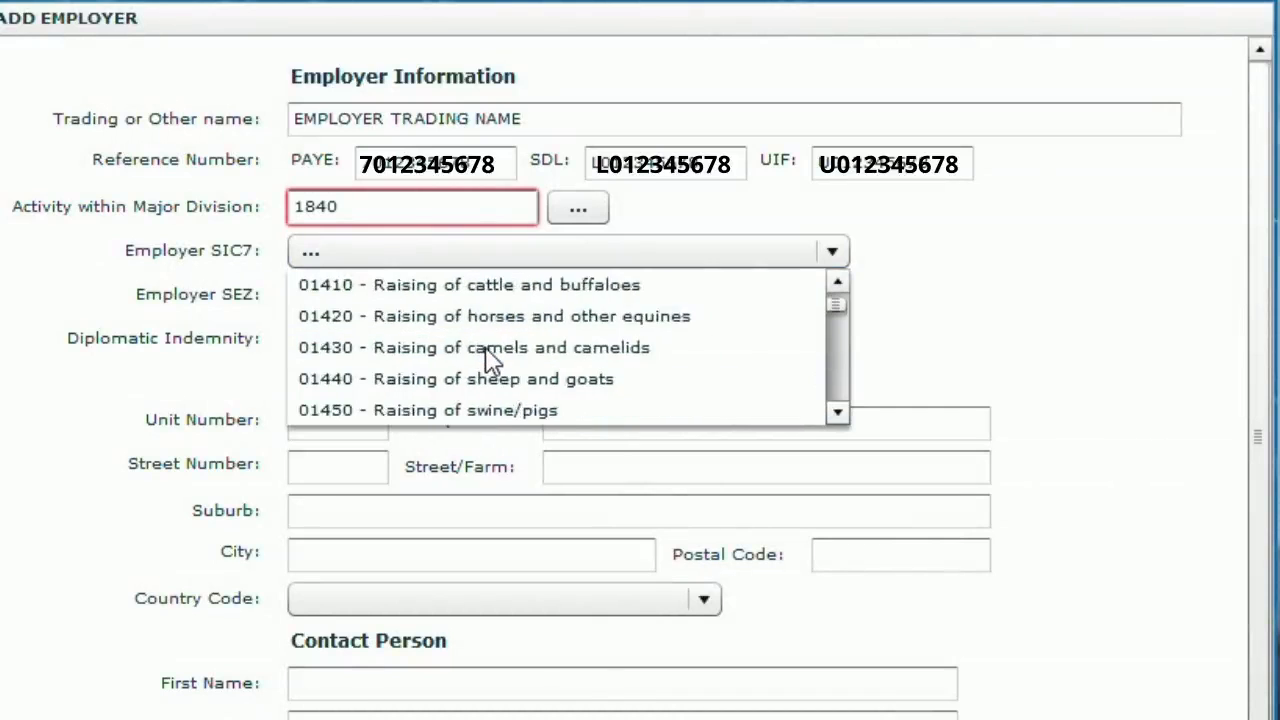
{"action": "scroll", "coordinate": [490, 360], "scroll_direction": "down", "scroll_amount": 3}
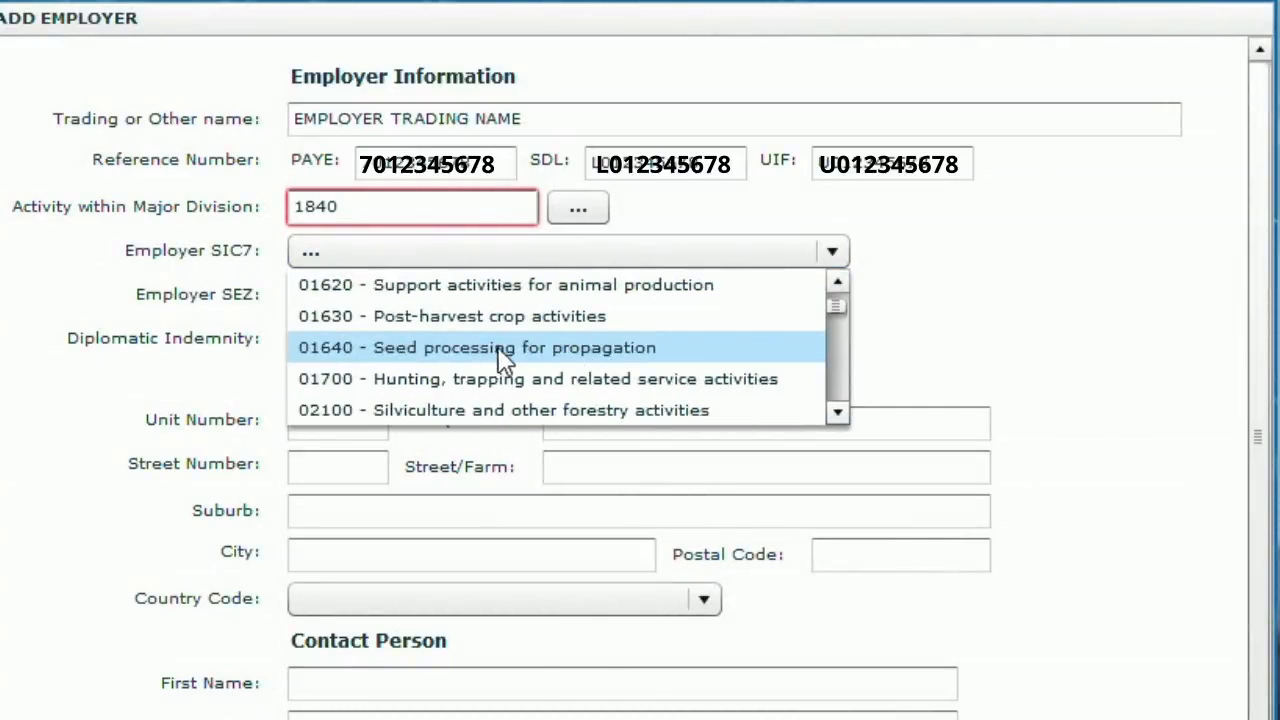
{"action": "scroll", "coordinate": [500, 388], "scroll_direction": "down", "scroll_amount": 2}
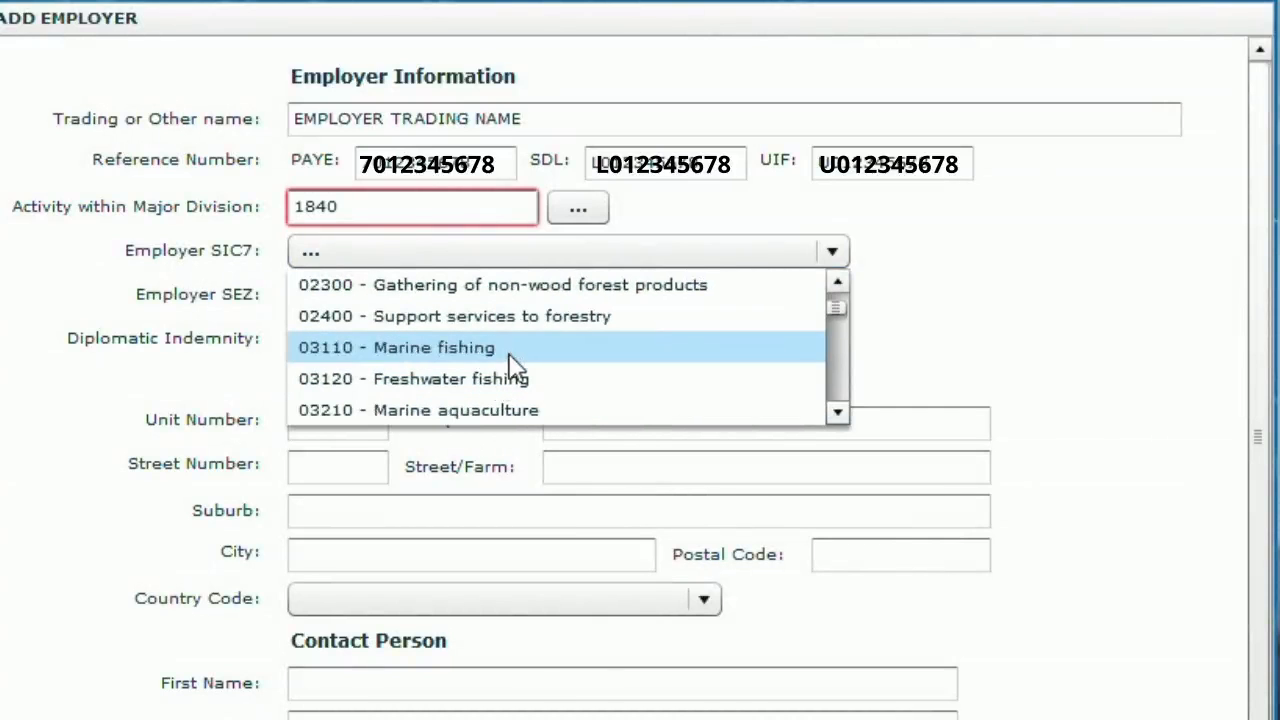
{"action": "scroll", "coordinate": [504, 368], "scroll_direction": "down", "scroll_amount": 2}
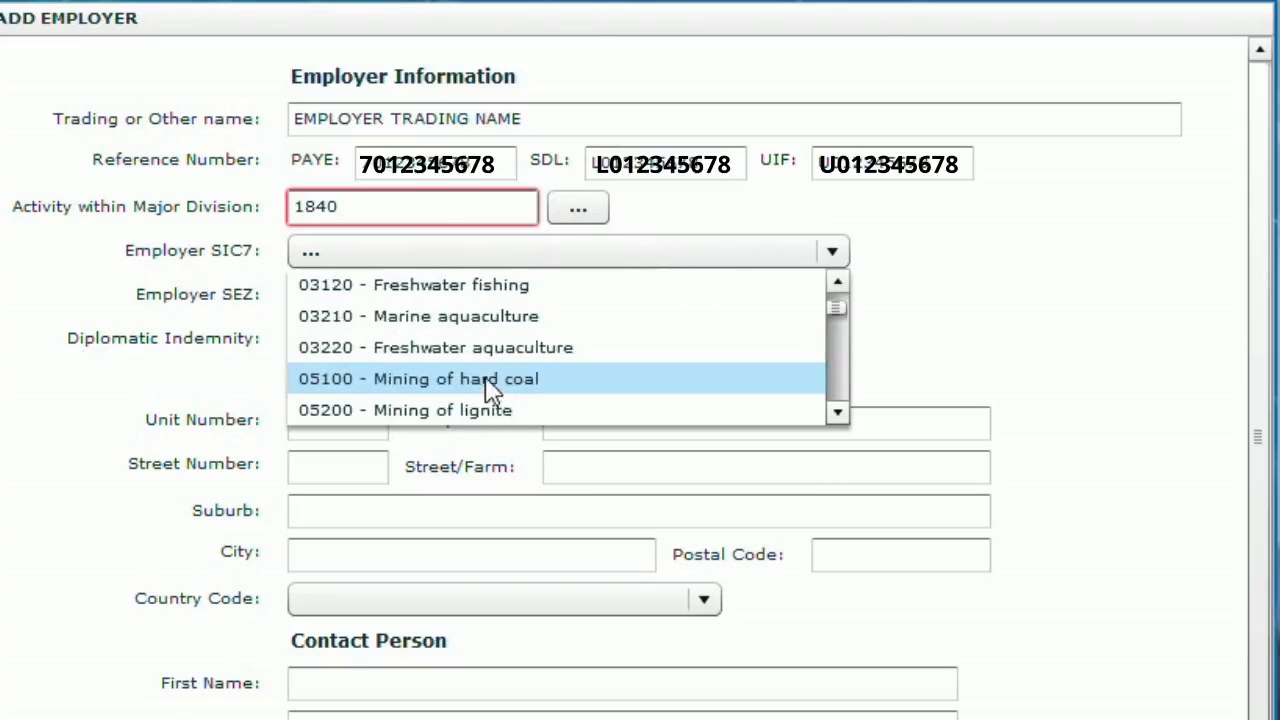
{"action": "scroll", "coordinate": [472, 366], "scroll_direction": "down", "scroll_amount": 3}
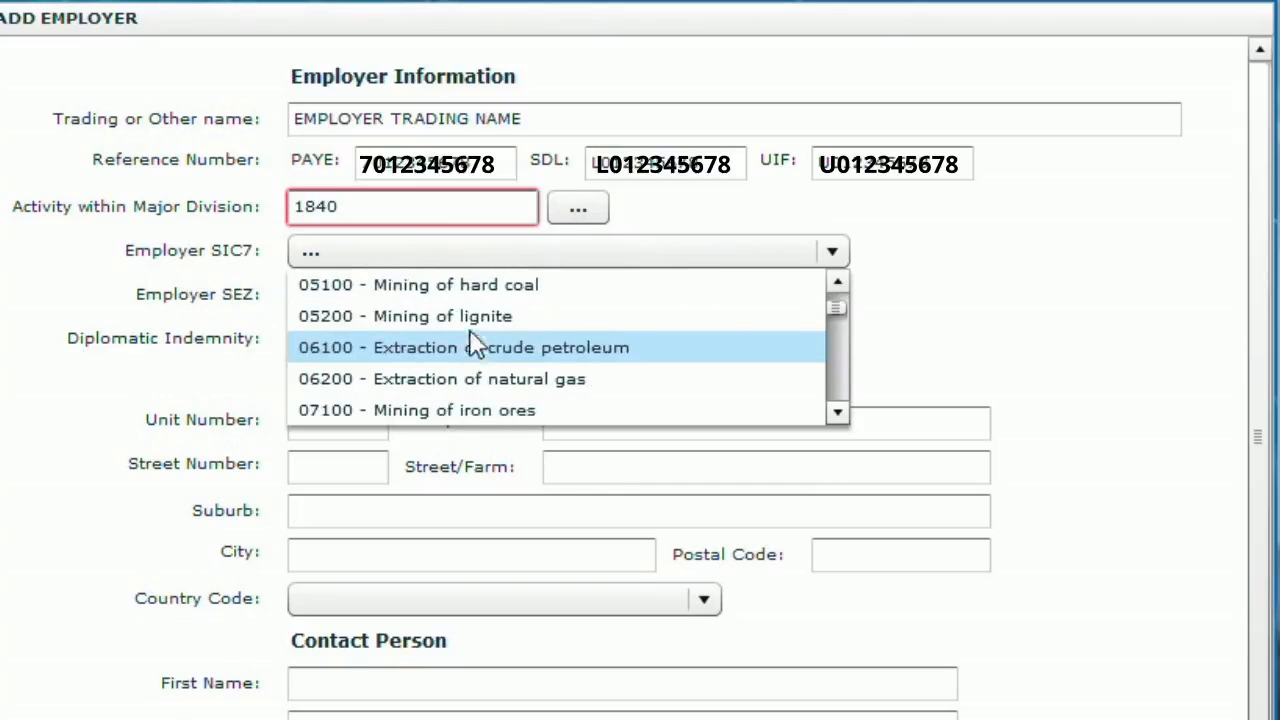
{"action": "scroll", "coordinate": [462, 395], "scroll_direction": "down", "scroll_amount": 9}
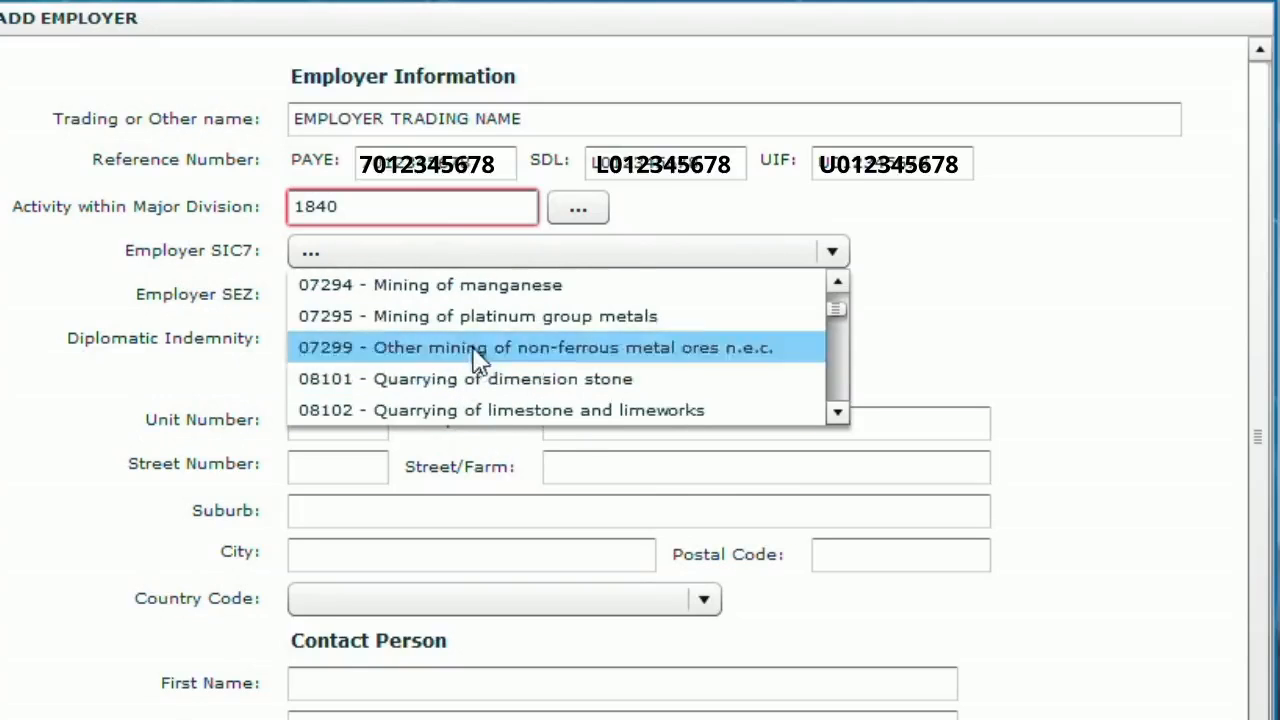
{"action": "left_click", "coordinate": [480, 348]}
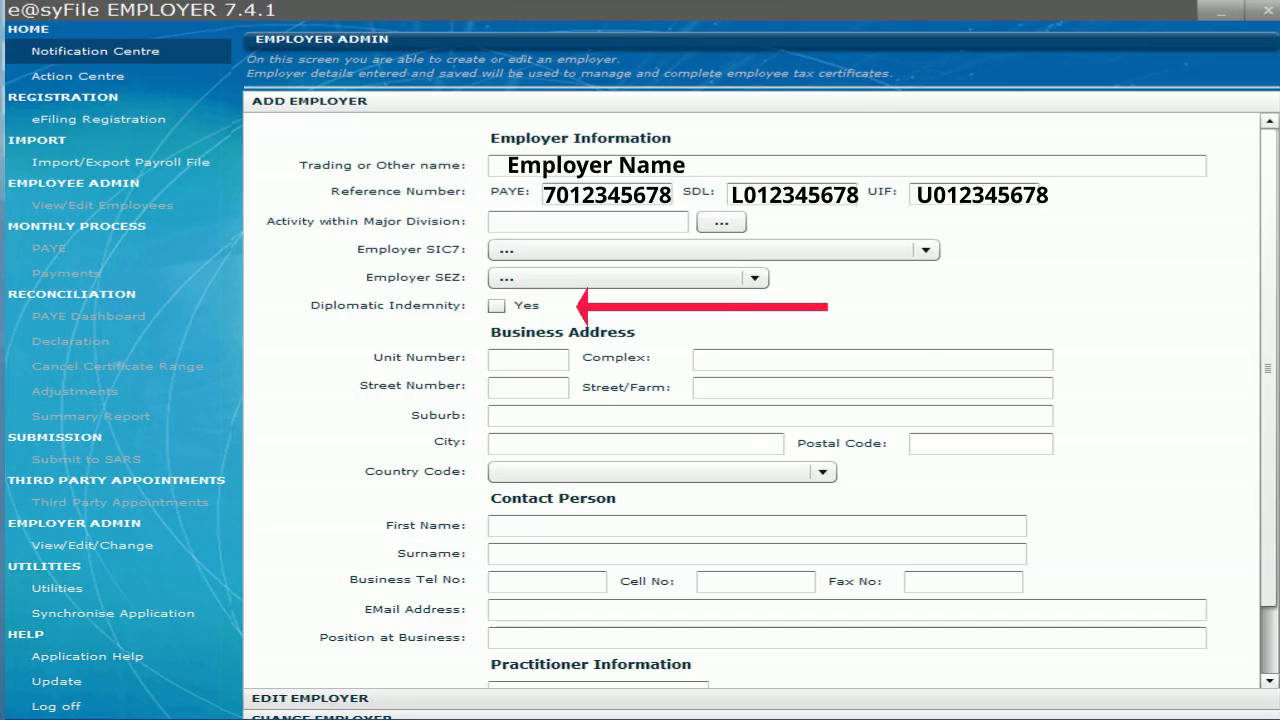
- Fill in the business address with the street number, street name, suburb, city and postal code
{"action": "type", "text": "010101"}
{"action": "type", "text": "Street Name"}
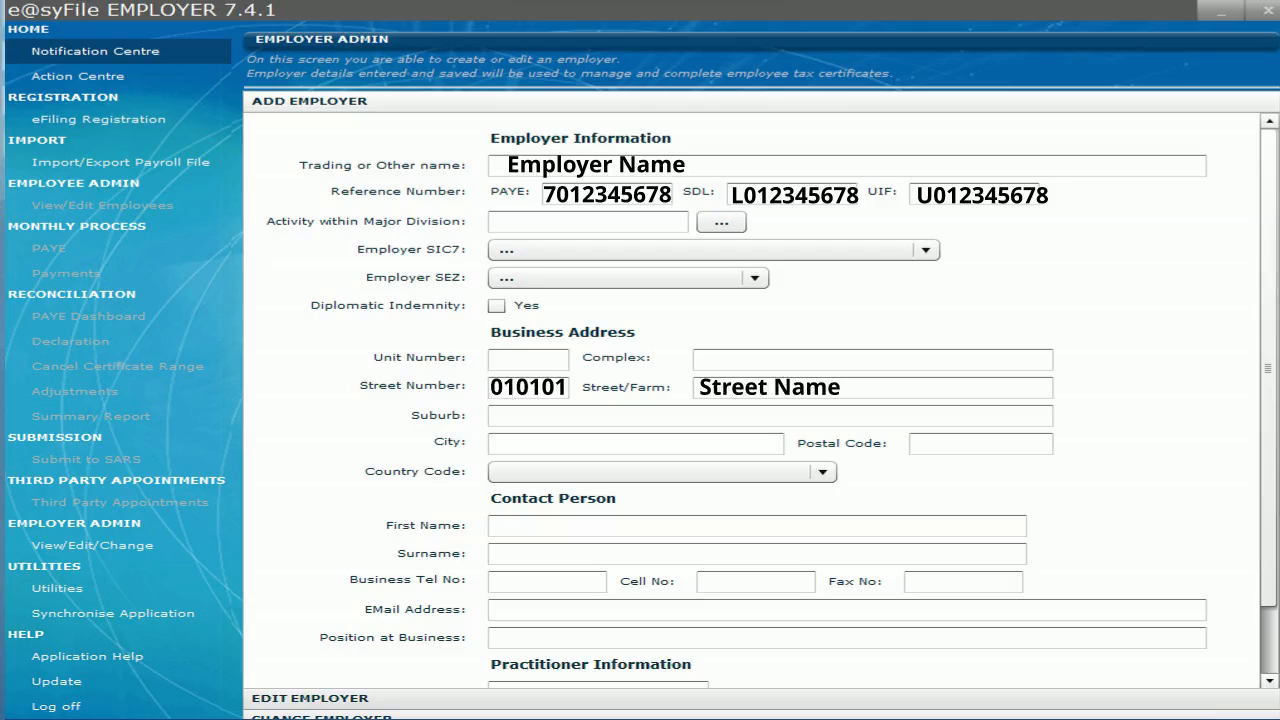
{"action": "key", "text": "Tab"}
{"action": "type", "text": "Suburb"}
{"action": "key", "text": "Tab"}
{"action": "type", "text": "City"}
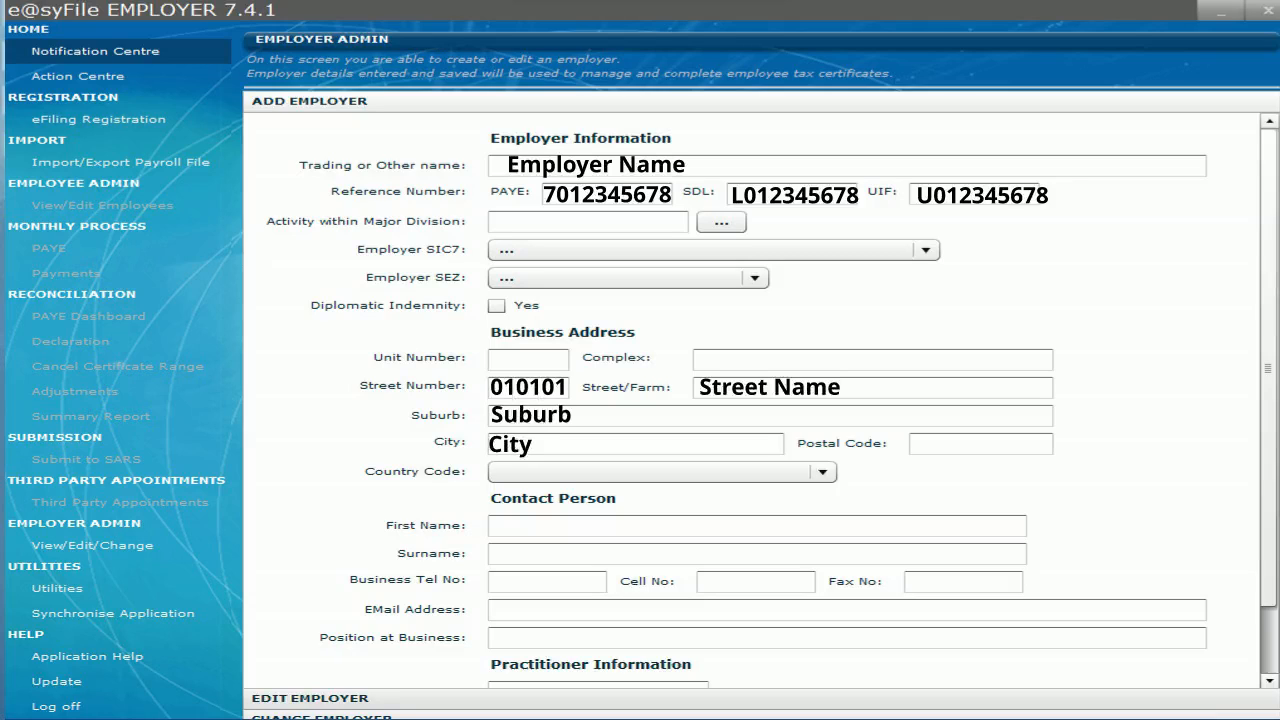
{"action": "key", "text": "Tab"}
{"action": "type", "text": "0001"}
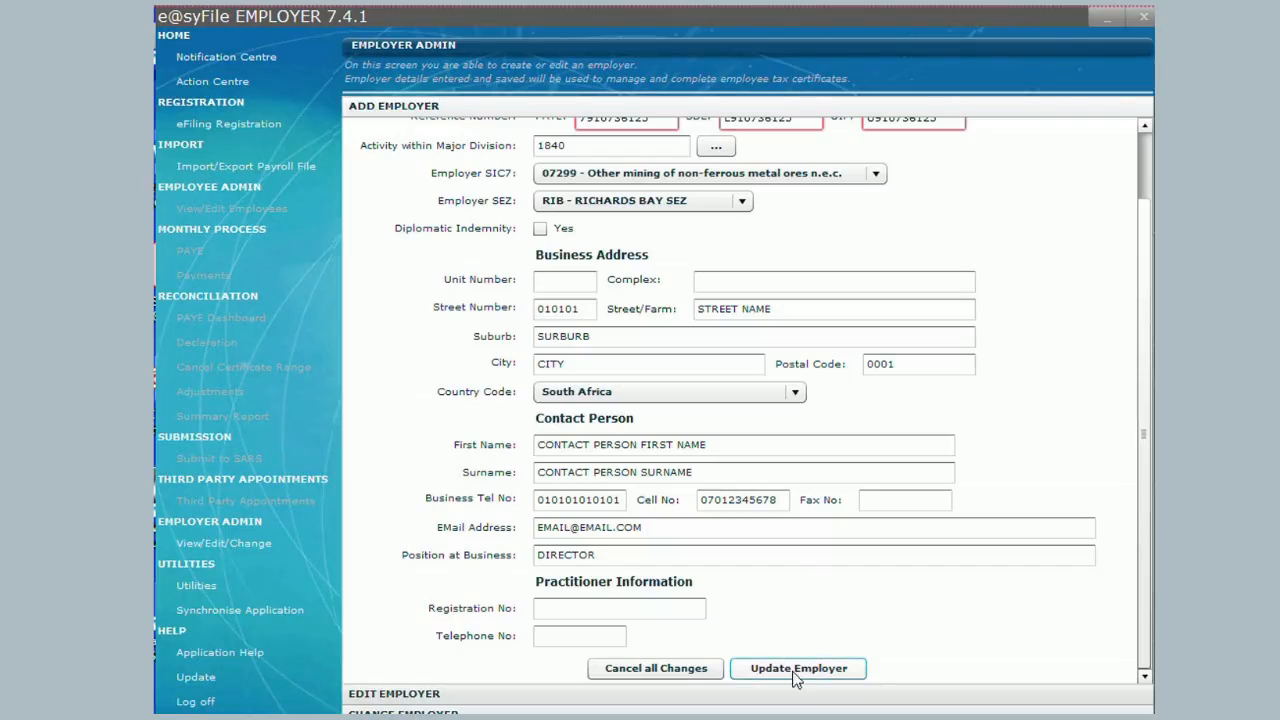
- Save the new employer's details and acknowledge the registration and active database messages
{"action": "left_click", "coordinate": [793, 676]}
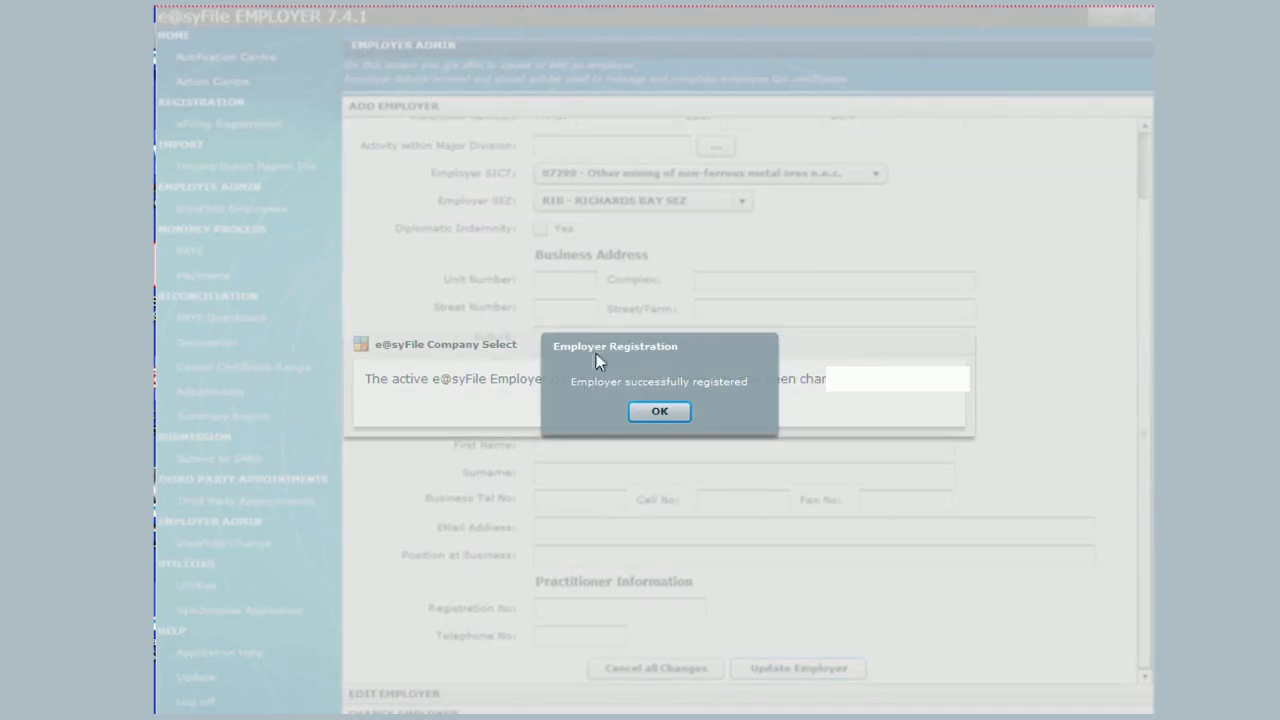
{"action": "left_click", "coordinate": [660, 412]}
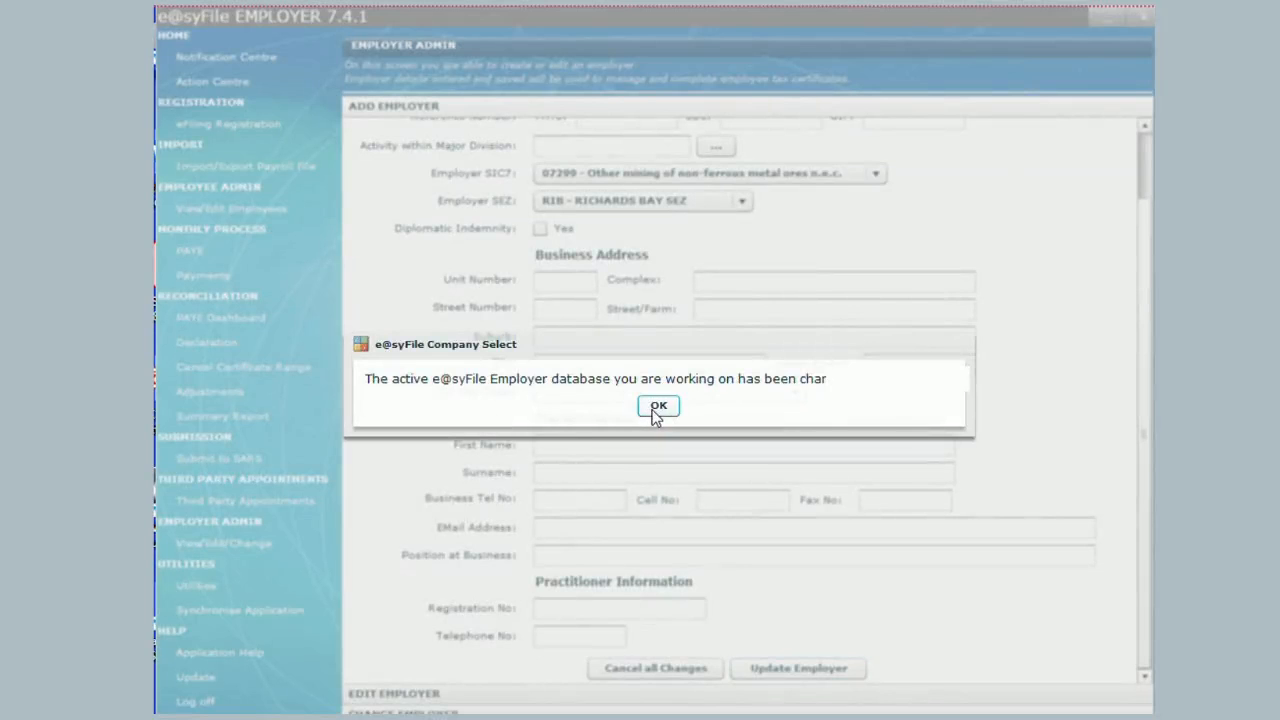
{"action": "left_click", "coordinate": [657, 409]}
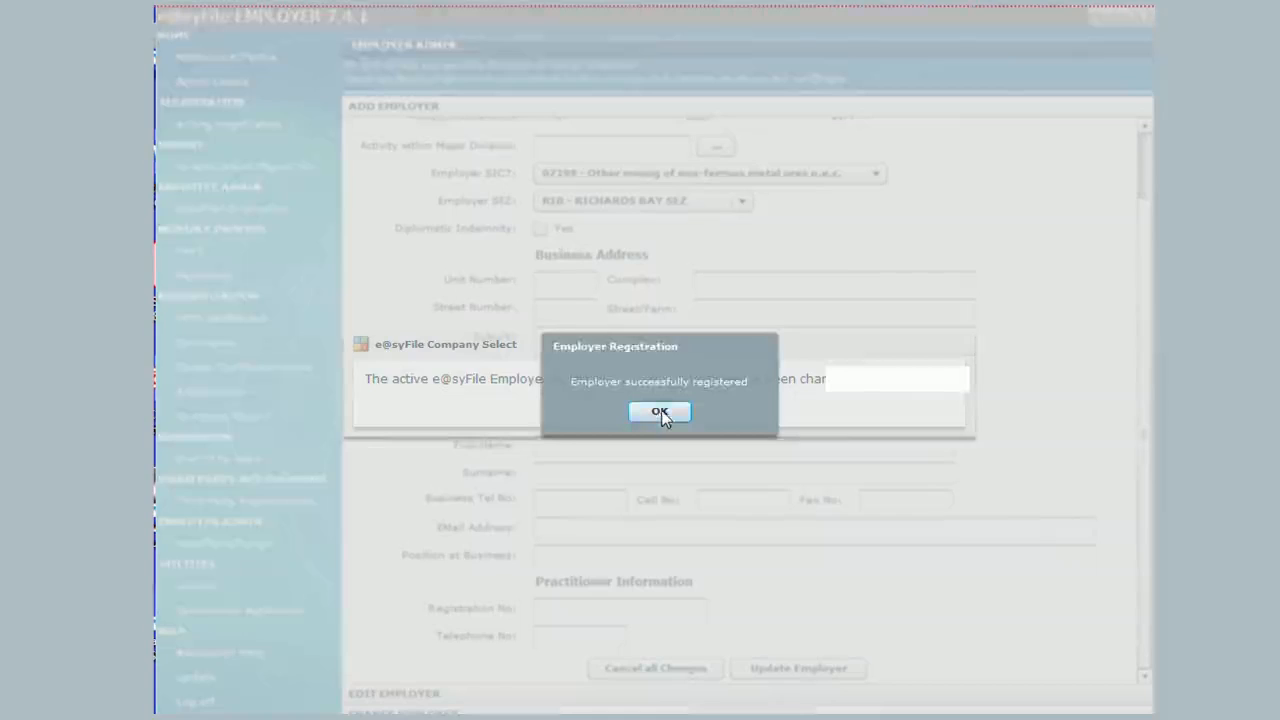
{"action": "left_click", "coordinate": [659, 410]}
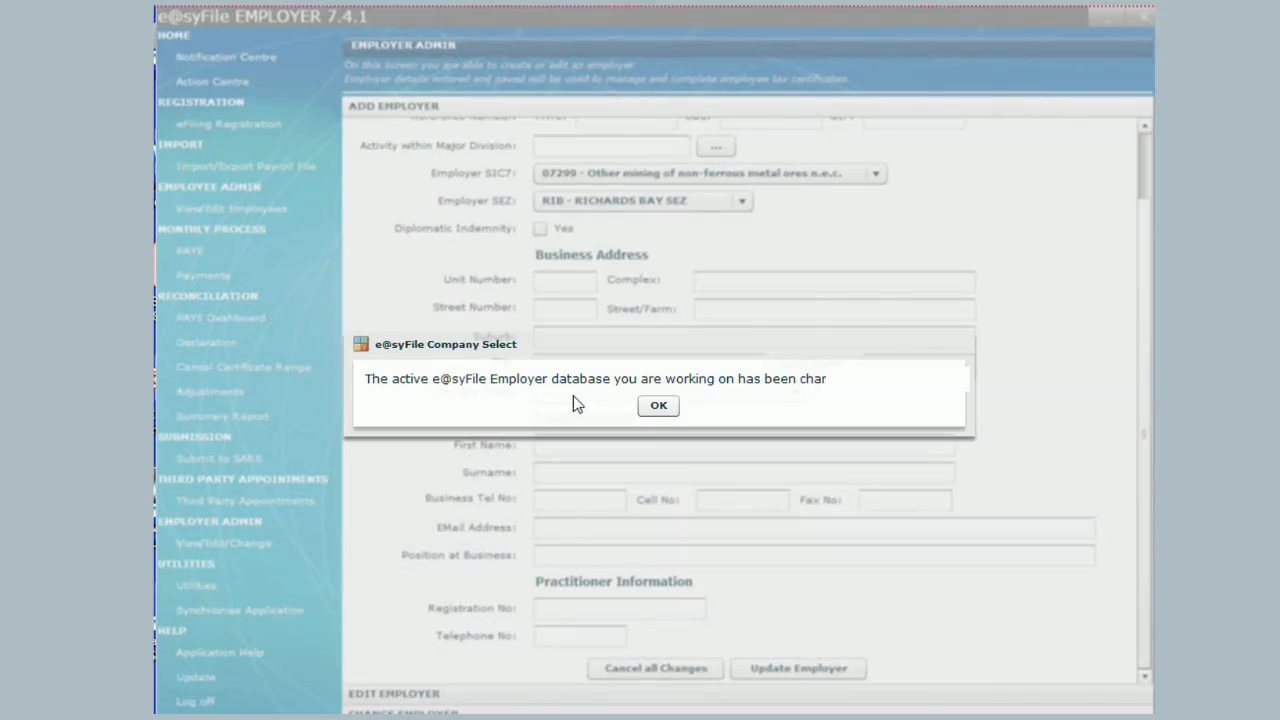
{"action": "left_click", "coordinate": [657, 409]}
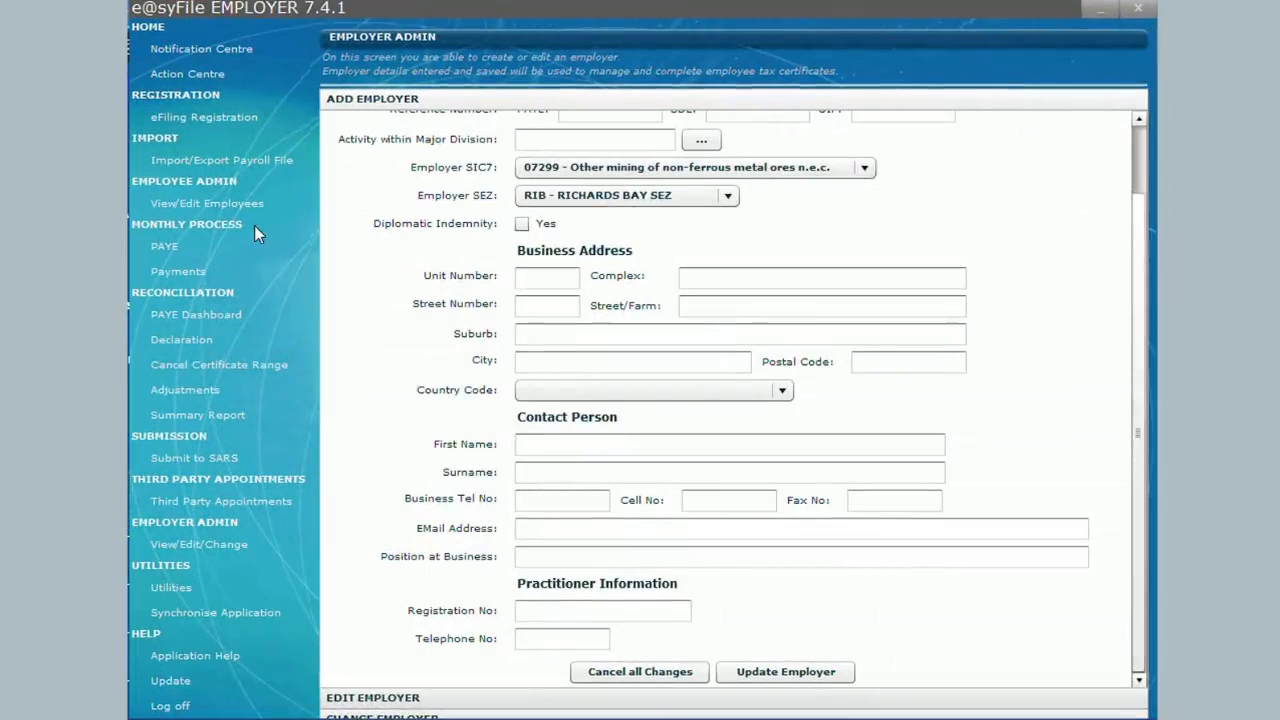
- Open the company's employee records, leave the tax year at the blank option and start adding a new employee
{"action": "left_click", "coordinate": [205, 207]}
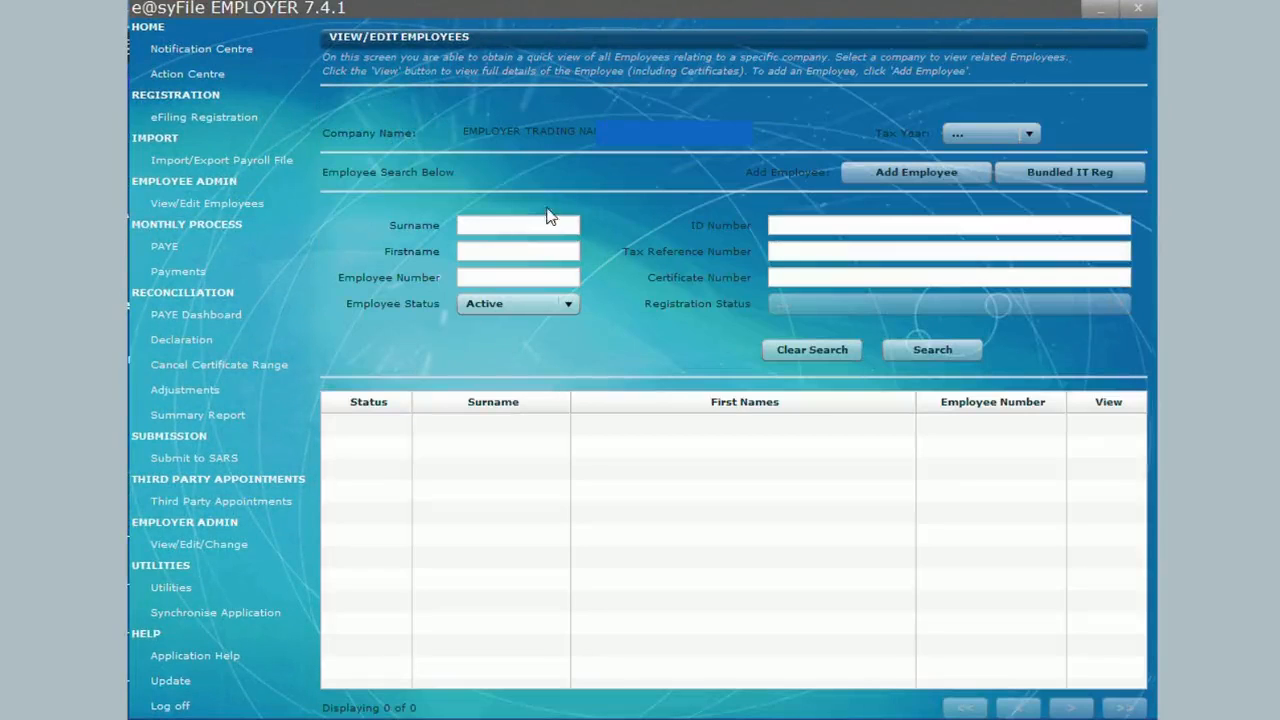
{"action": "left_click", "coordinate": [995, 134]}
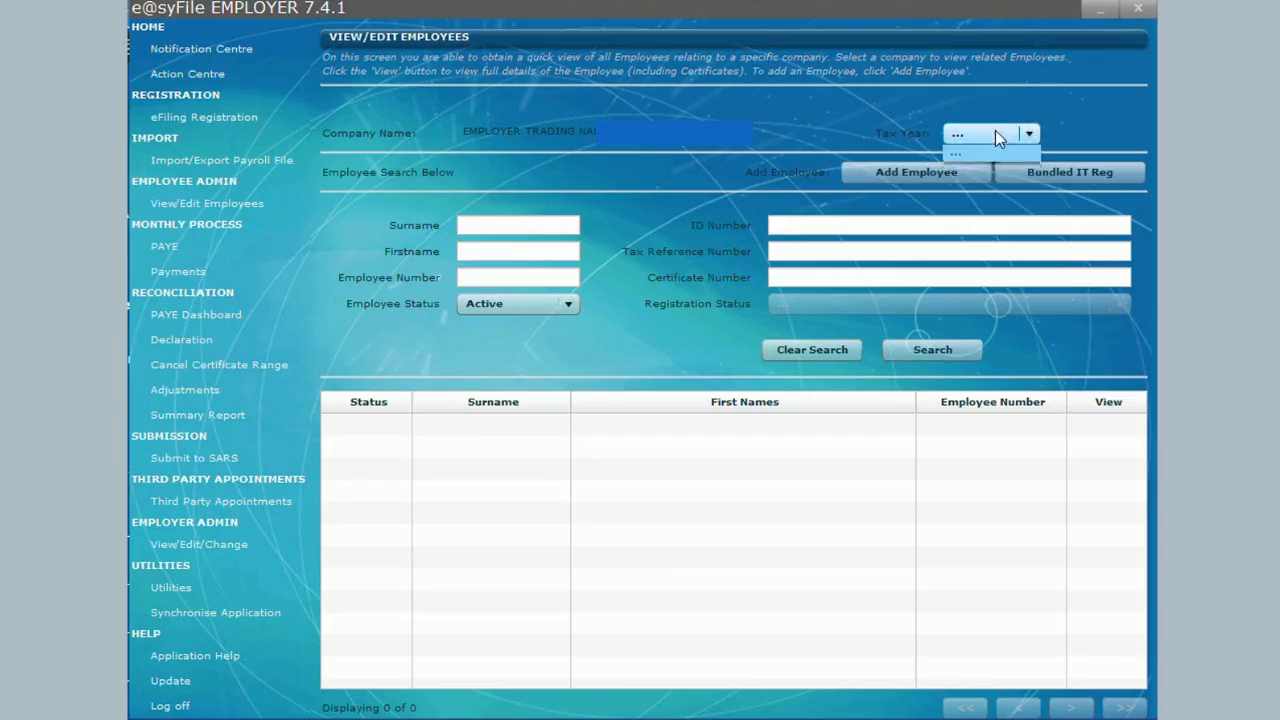
{"action": "left_click", "coordinate": [977, 155]}
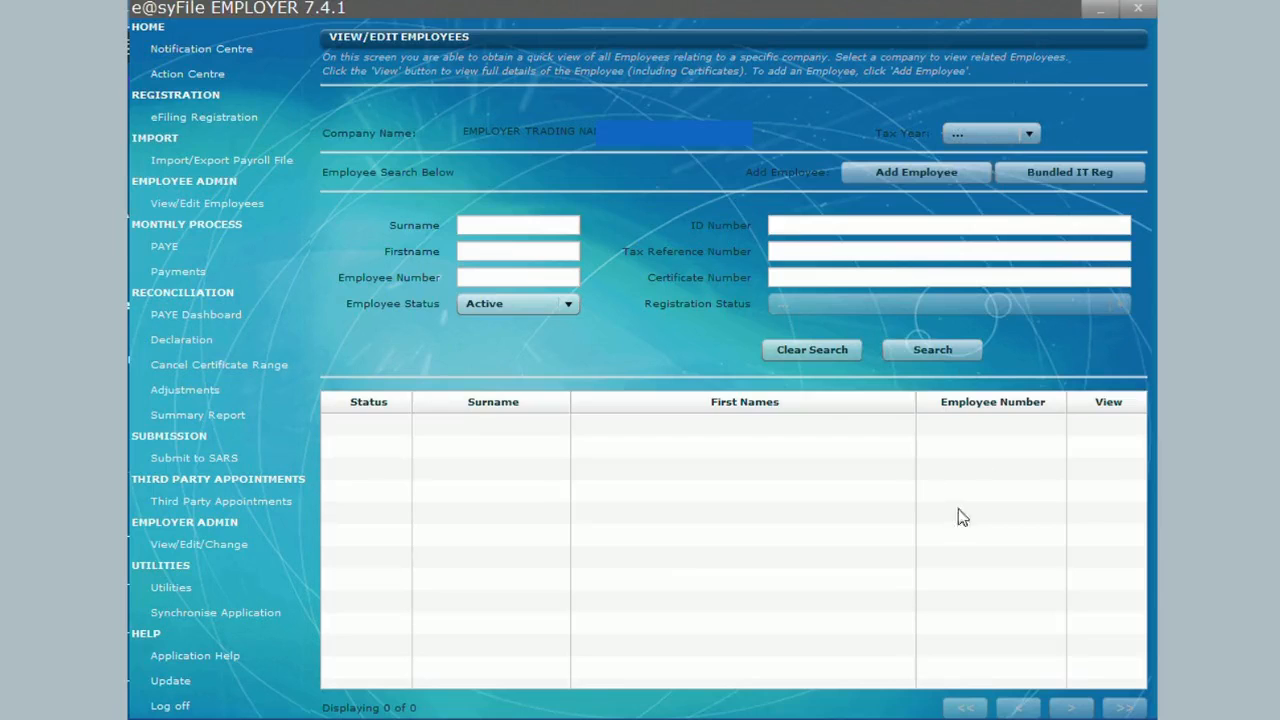
{"action": "left_click", "coordinate": [896, 176]}
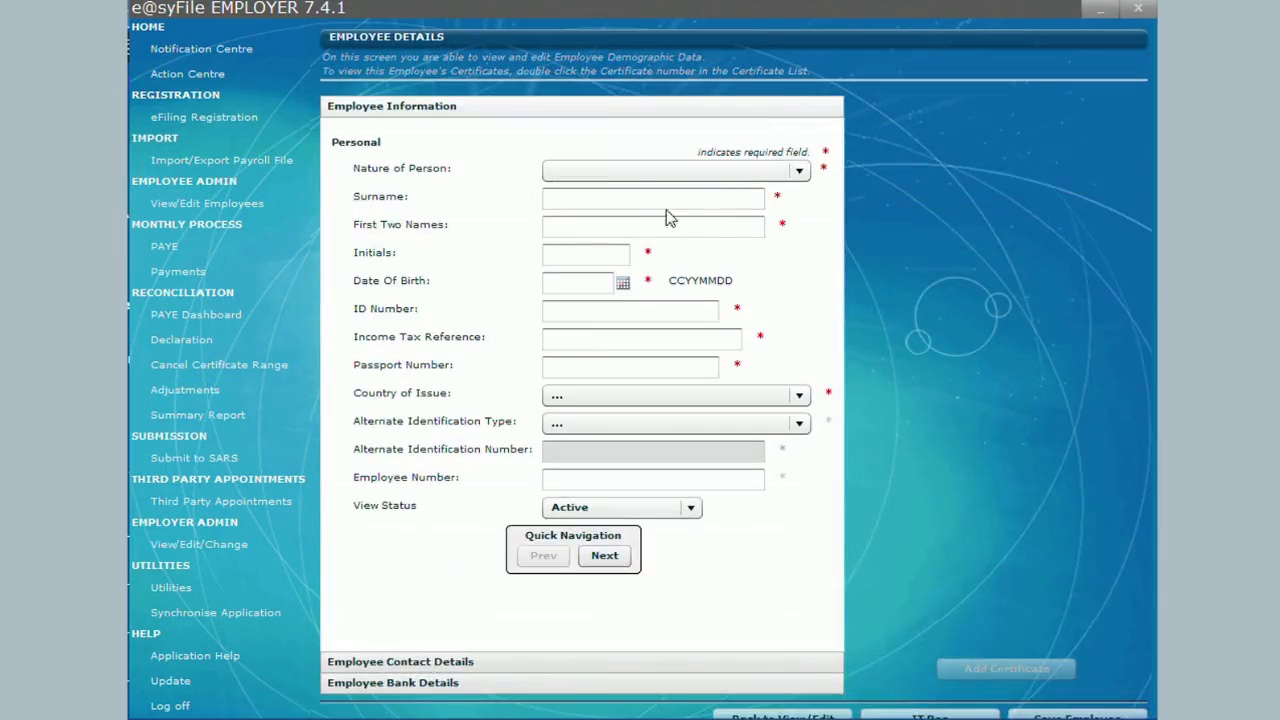
- Set the nature of person to A - Individual with ID or Passport Number and enter the employee's surname, first two names, initials and date of birth
{"action": "left_click", "coordinate": [647, 173]}
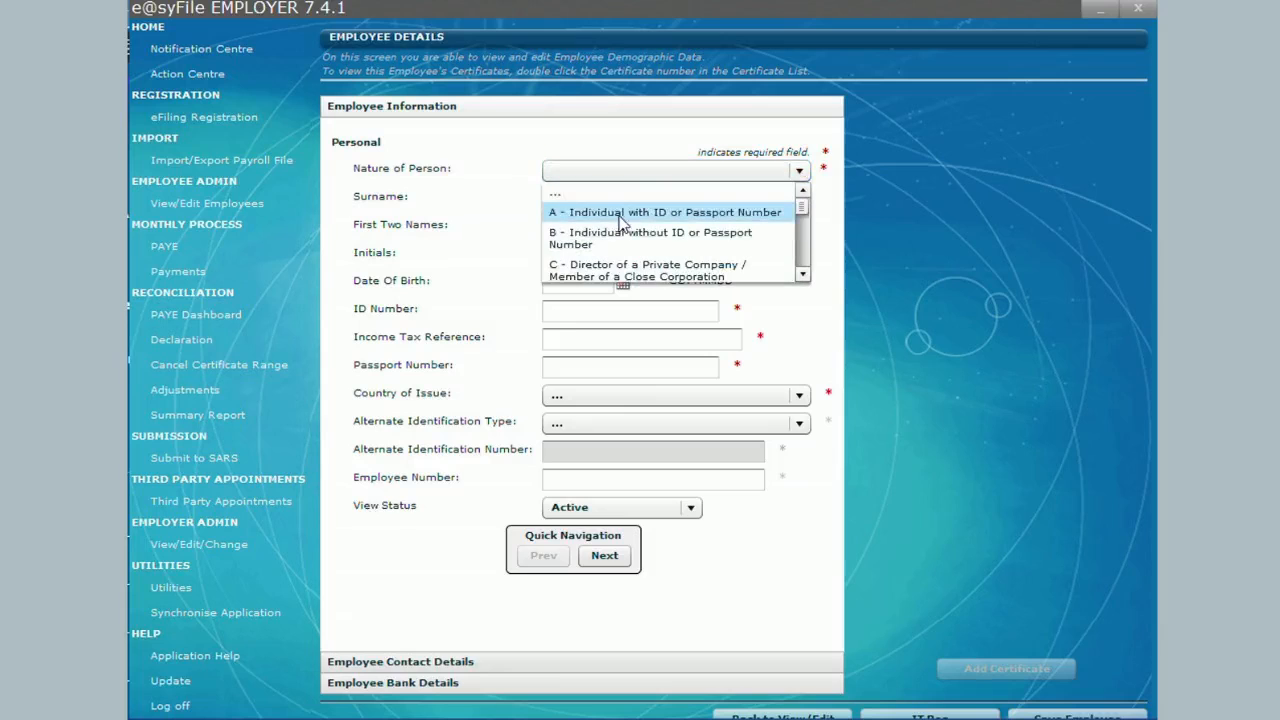
{"action": "left_click", "coordinate": [620, 216]}
{"action": "left_click", "coordinate": [625, 199]}
{"action": "type", "text": "SURNAME"}
{"action": "key", "text": "Tab"}
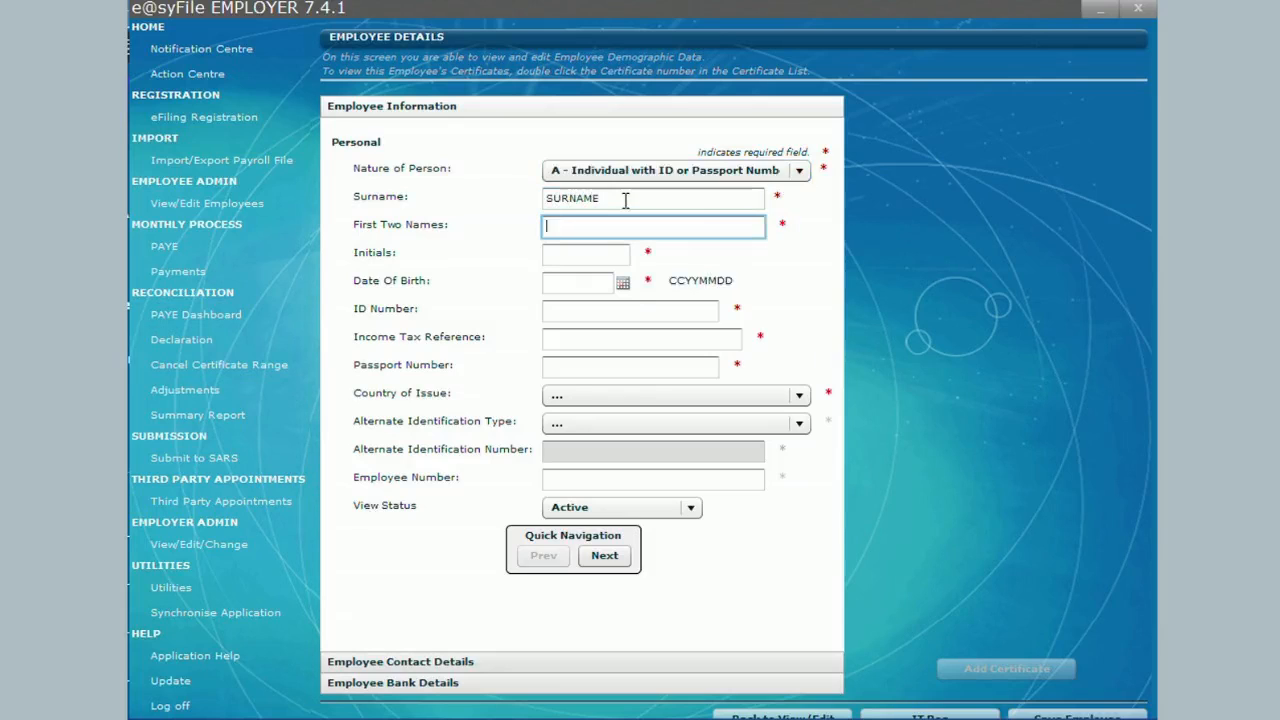
{"action": "type", "text": "FIRST TWO NAMES"}
{"action": "key", "text": "Tab"}
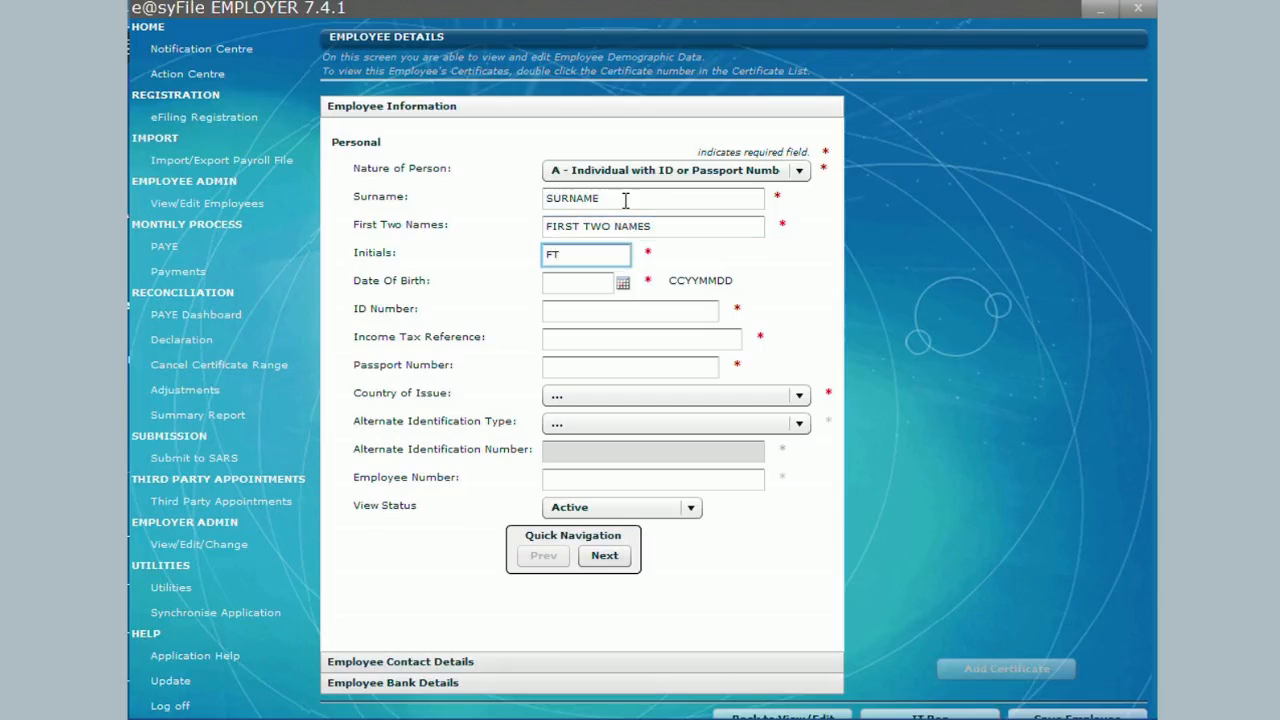
{"action": "left_click", "coordinate": [623, 284]}
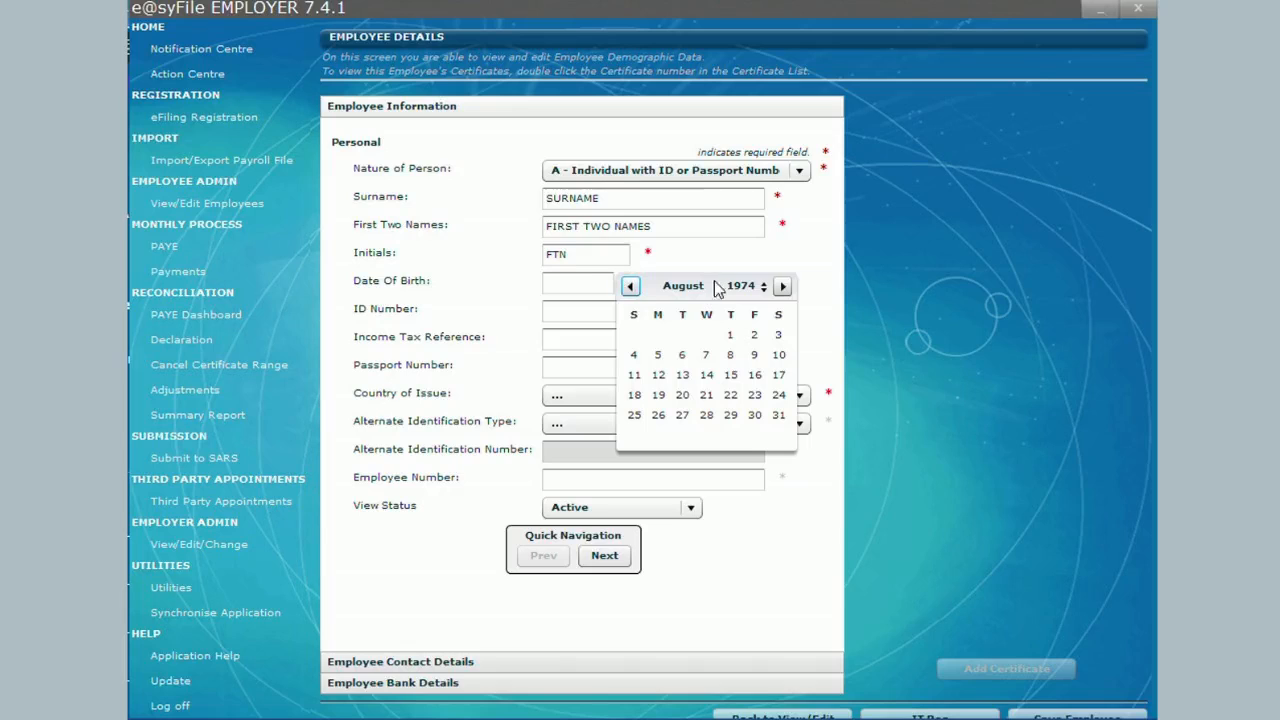
{"action": "left_click", "coordinate": [630, 357]}
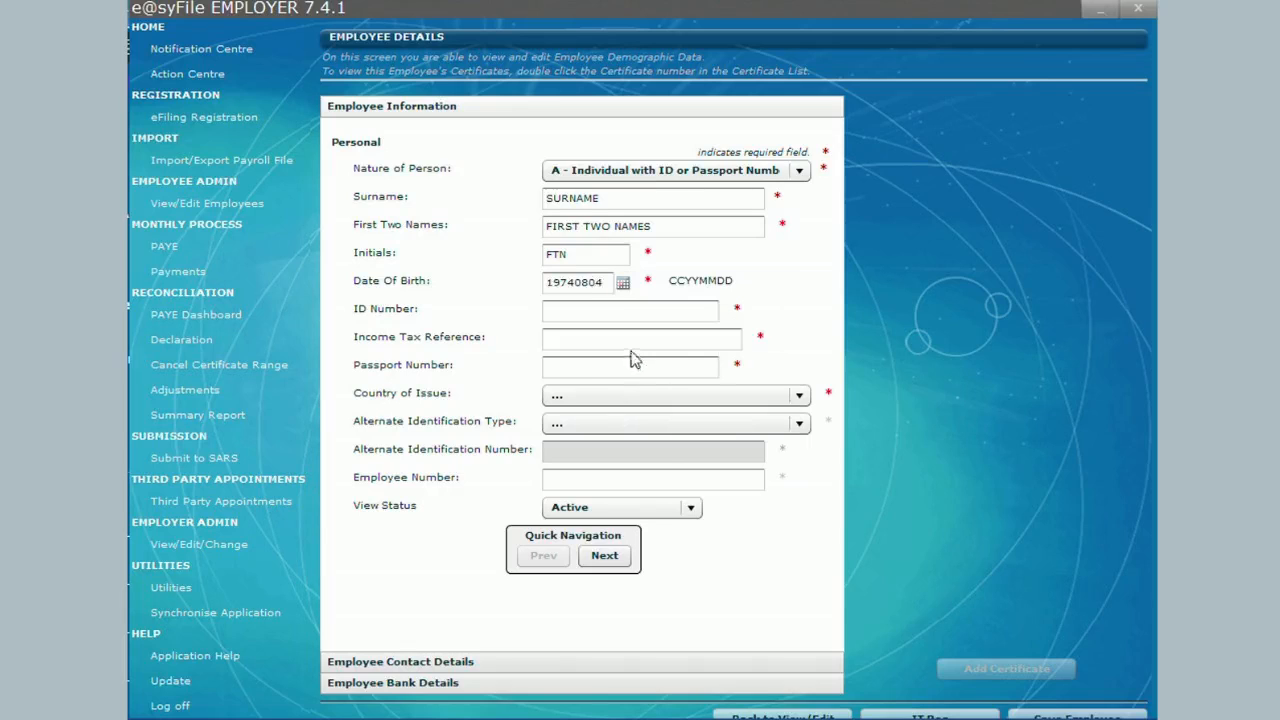
- Enter the employee's ID number, income tax reference and employee number, set the country of issue to South Africa, and continue to the contact details
{"action": "left_click", "coordinate": [623, 308]}
{"action": "type", "text": "74080"}
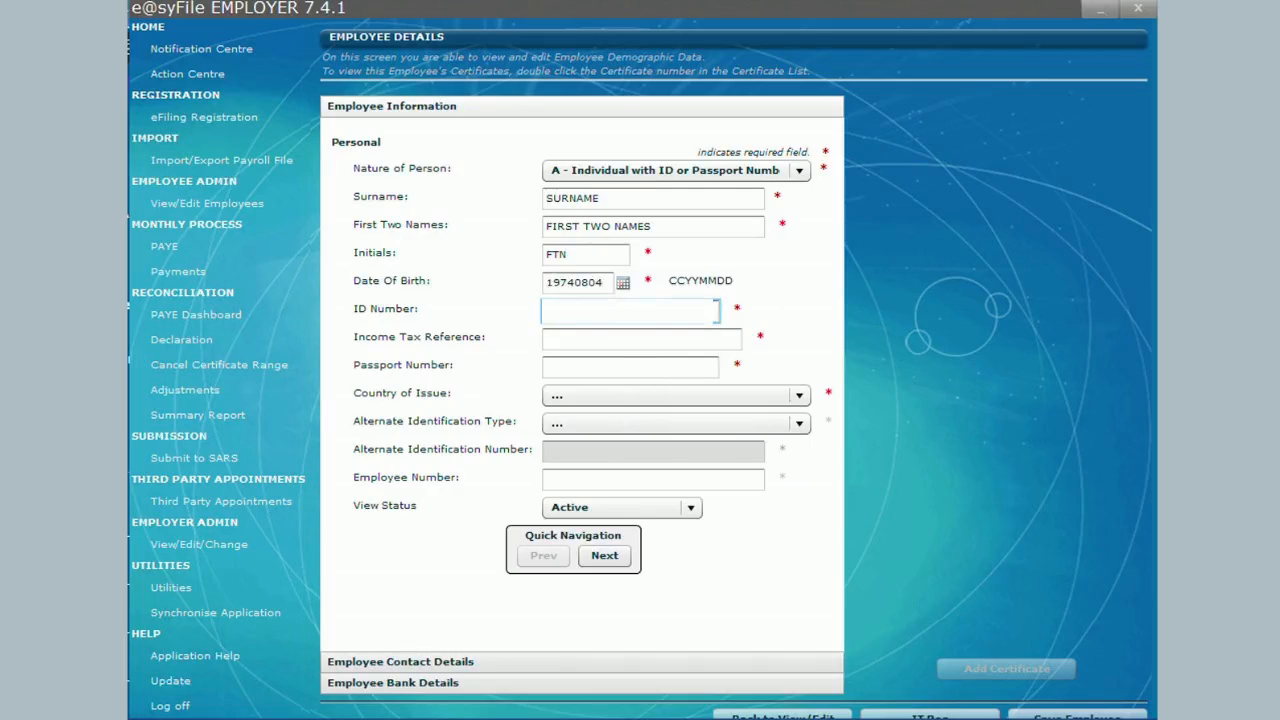
{"action": "key", "text": "Tab"}
{"action": "type", "text": "0"}
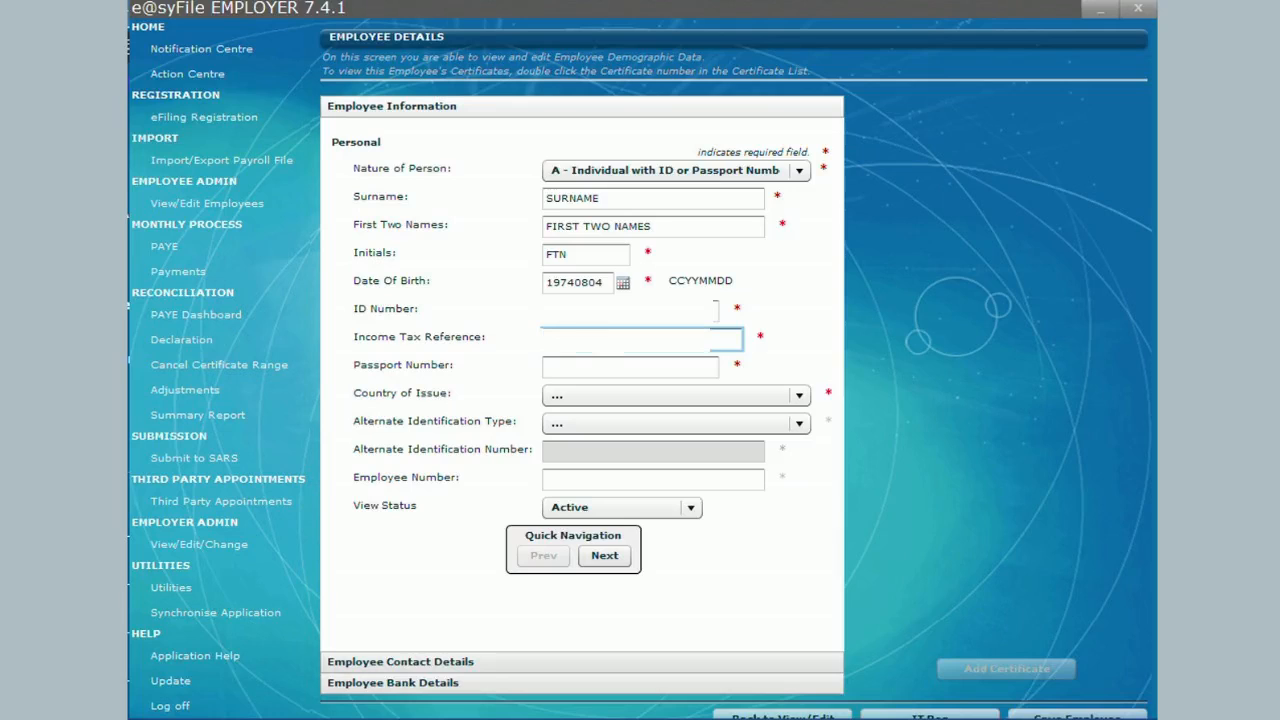
{"action": "left_click", "coordinate": [608, 400]}
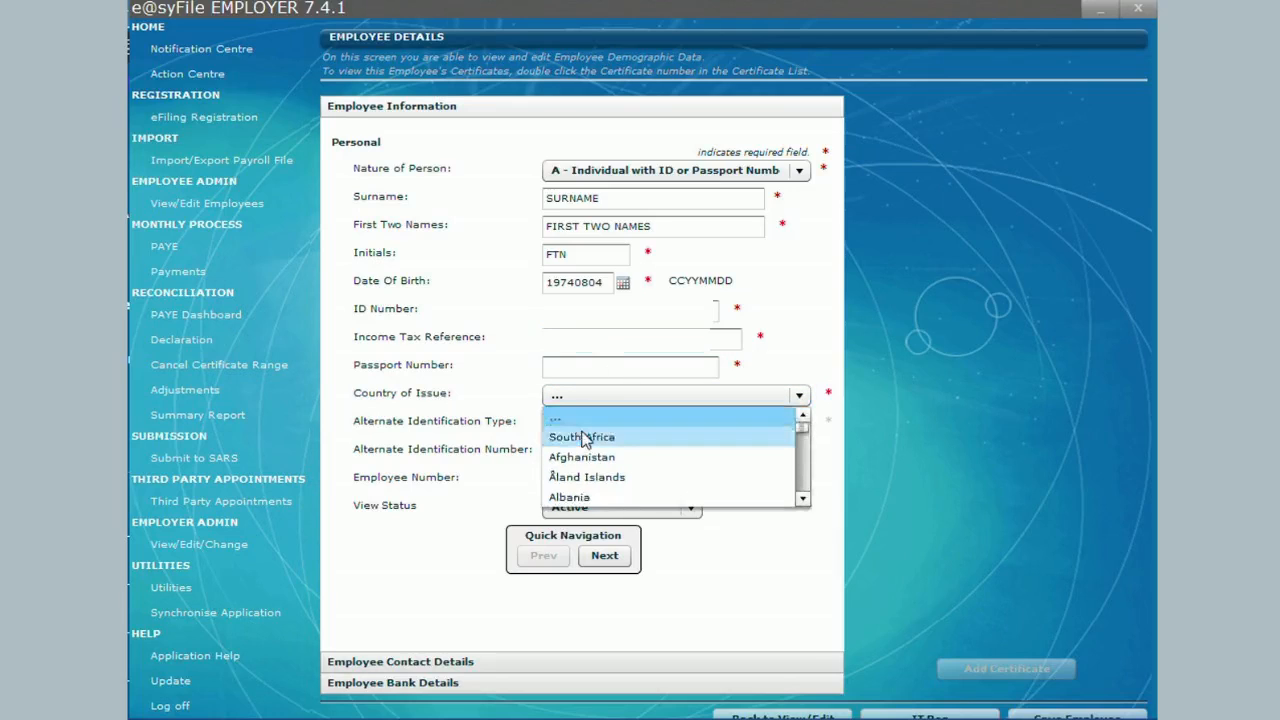
{"action": "left_click", "coordinate": [586, 434]}
{"action": "left_click", "coordinate": [593, 480]}
{"action": "type", "text": "0001"}
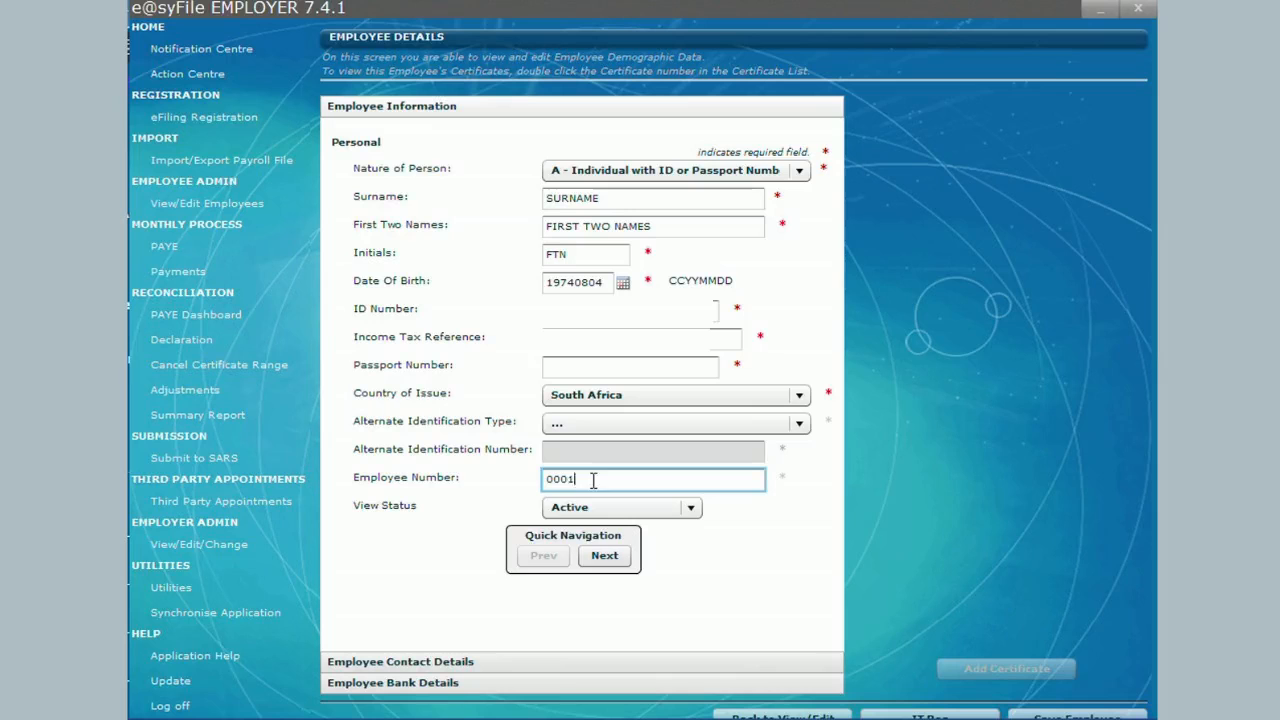
{"action": "left_click", "coordinate": [605, 556]}
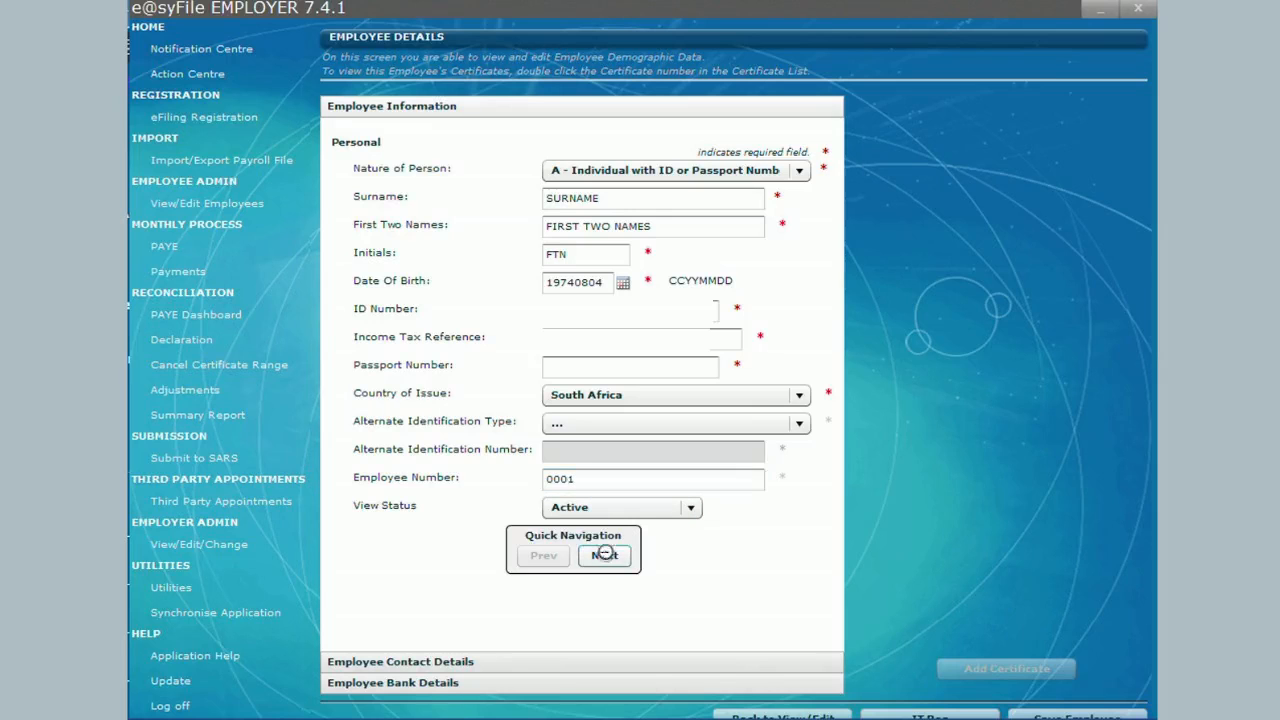
- Fill in the employee's home, business and cell phone numbers, leaving the fax number empty, and continue to the bank details
{"action": "left_click", "coordinate": [489, 185]}
{"action": "type", "text": "010010101"}
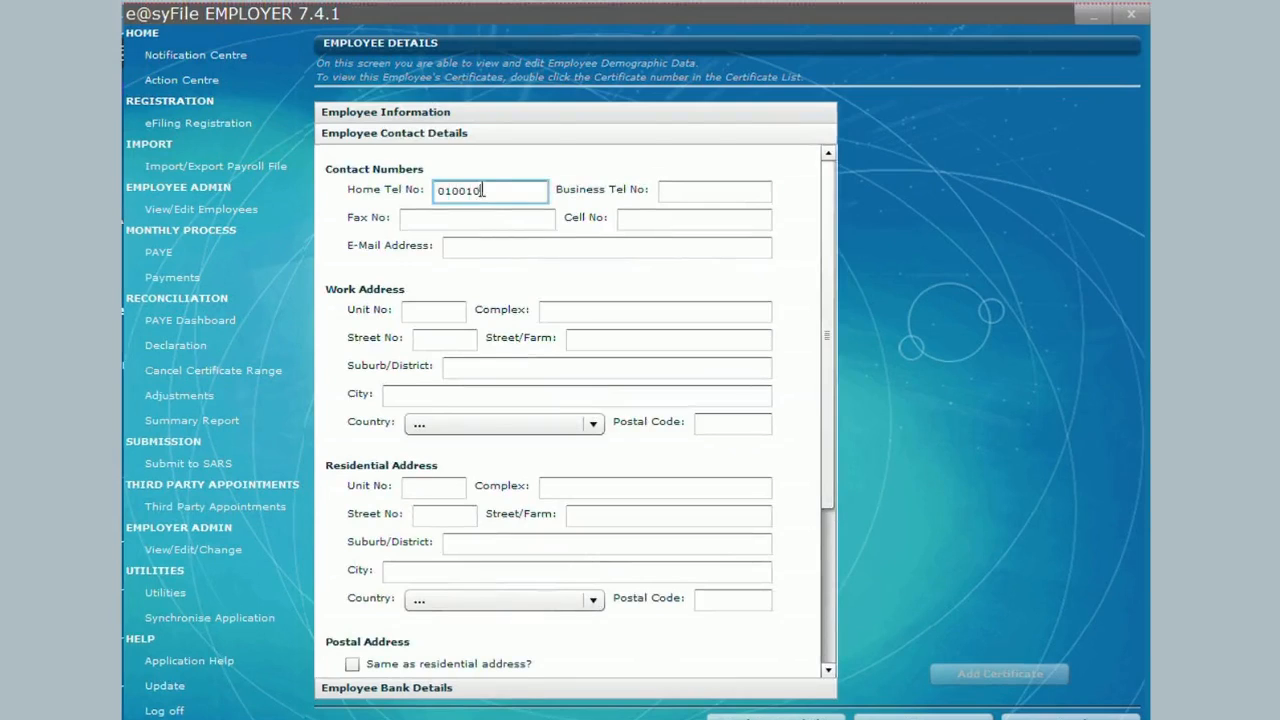
{"action": "type", "text": "01"}
{"action": "key", "text": "Tab"}
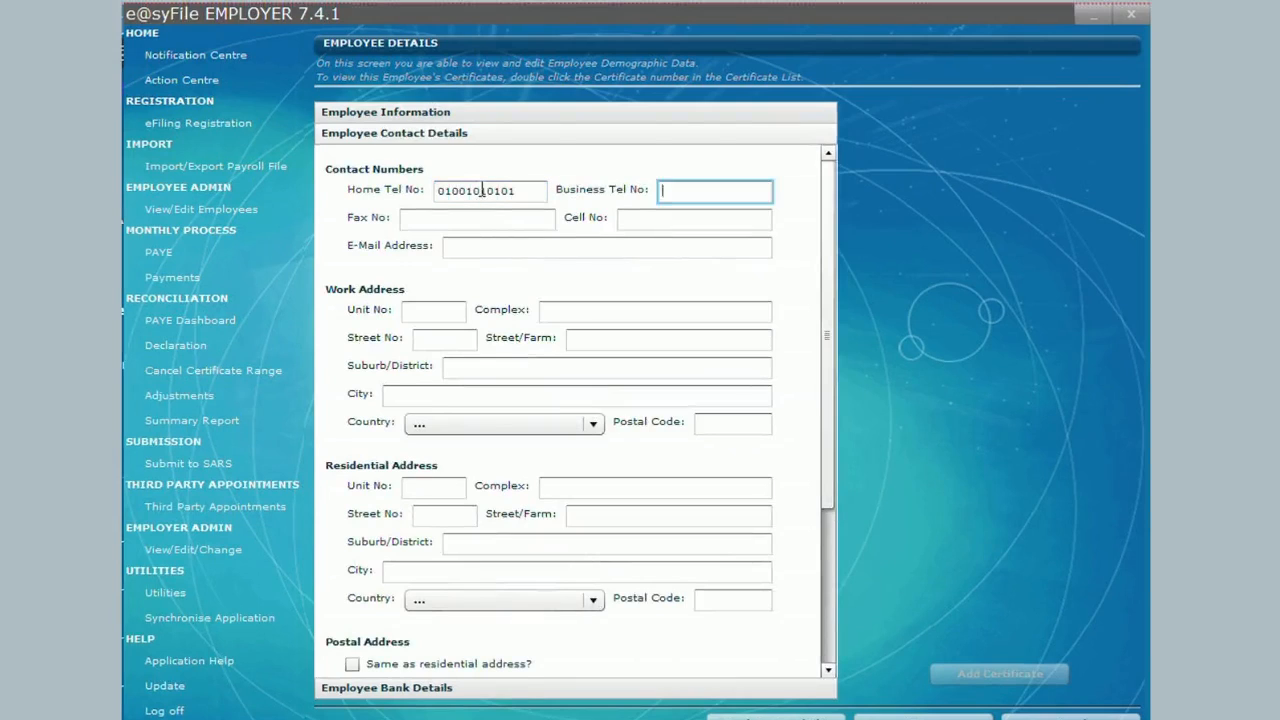
{"action": "type", "text": "0100101010"}
{"action": "key", "text": "Tab"}
{"action": "key", "text": "Tab"}
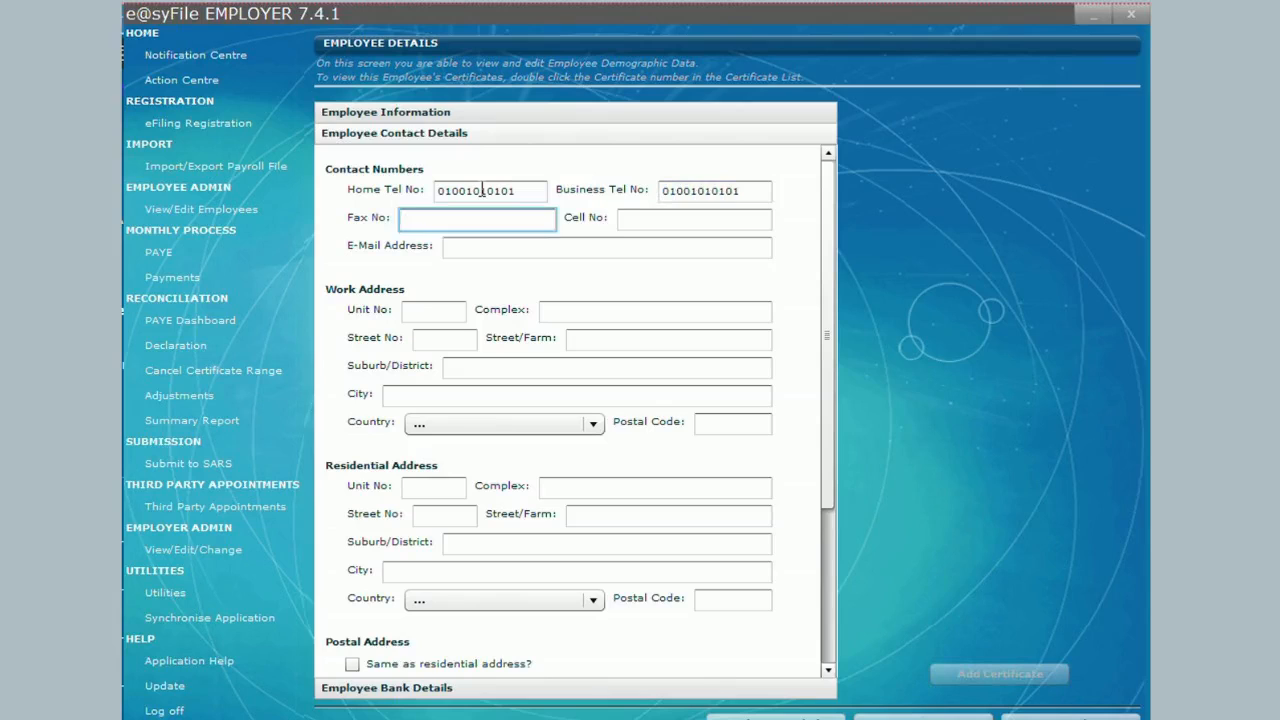
{"action": "type", "text": "072"}
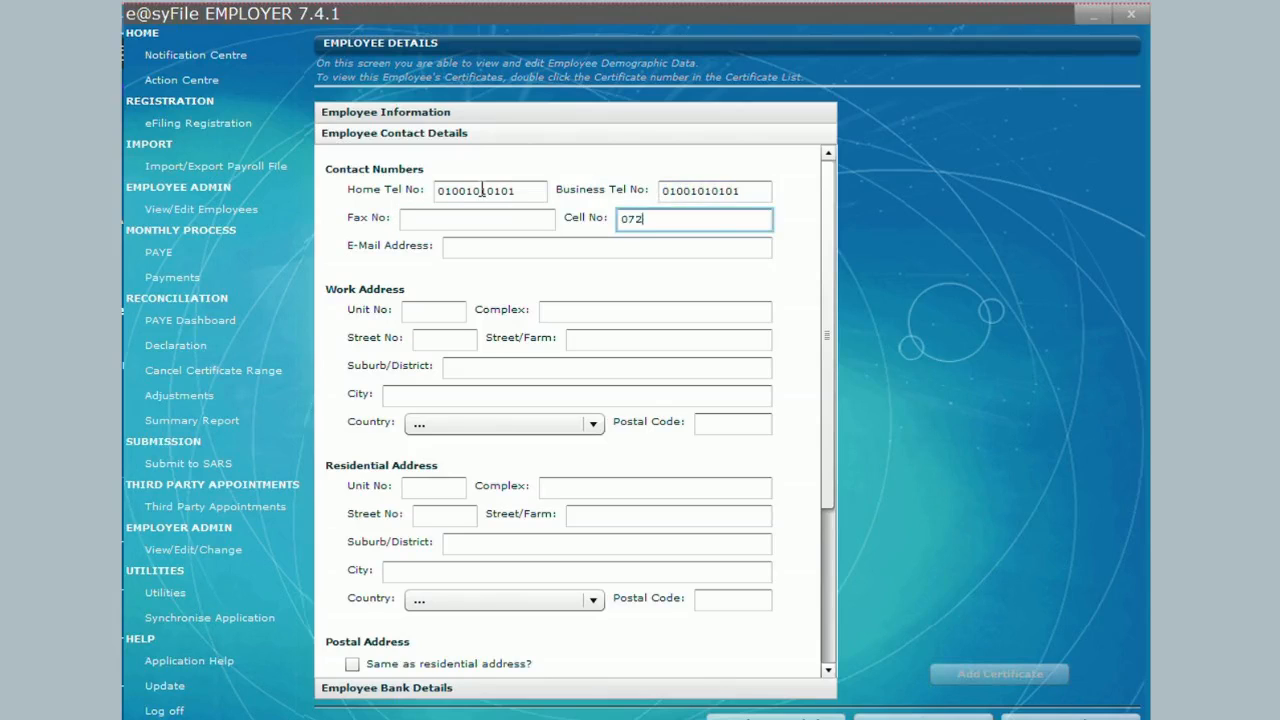
{"action": "type", "text": "0"}
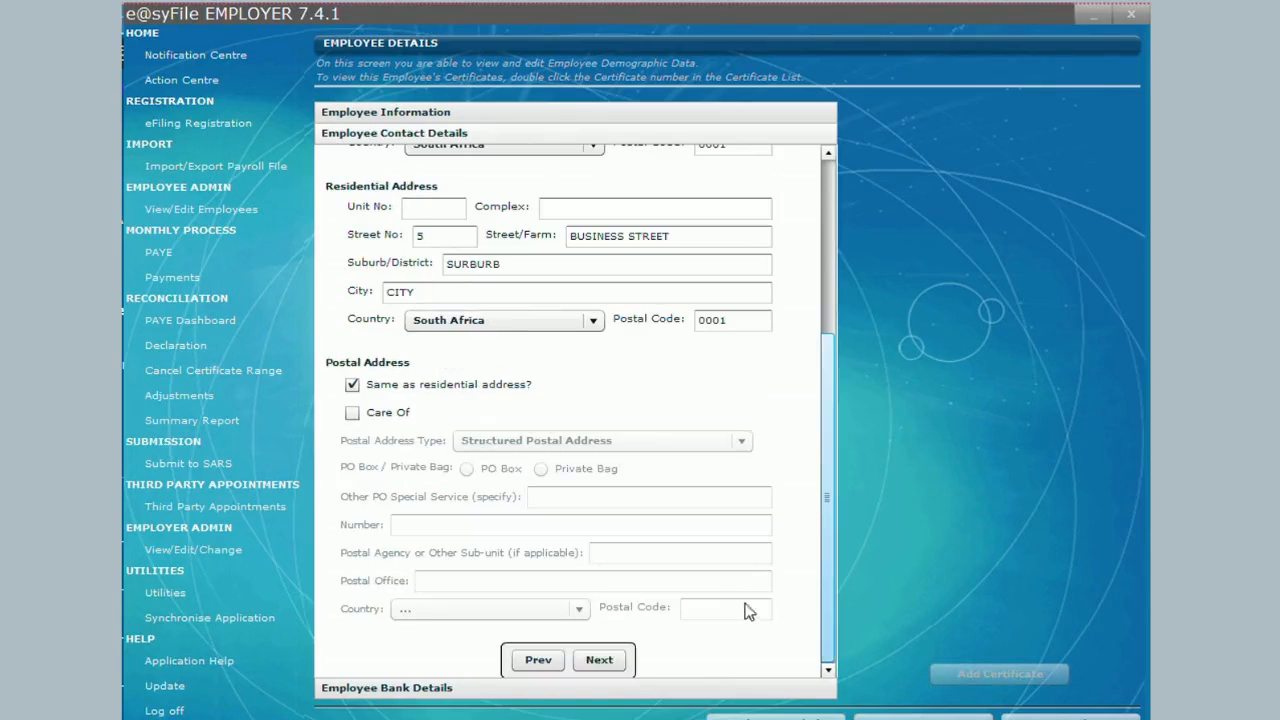
{"action": "left_click", "coordinate": [601, 661]}
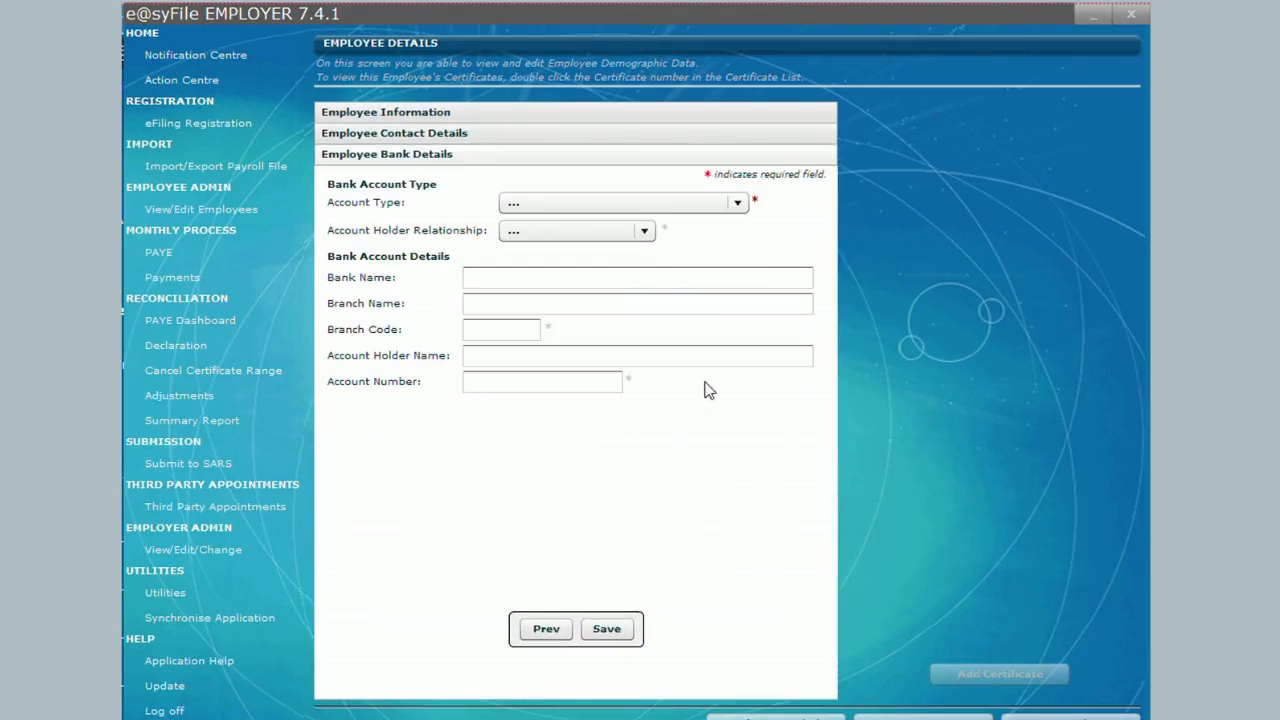
- Set the employee's bank account type to Savings Account and the account holder relationship to Own Account
{"action": "left_click", "coordinate": [740, 205]}
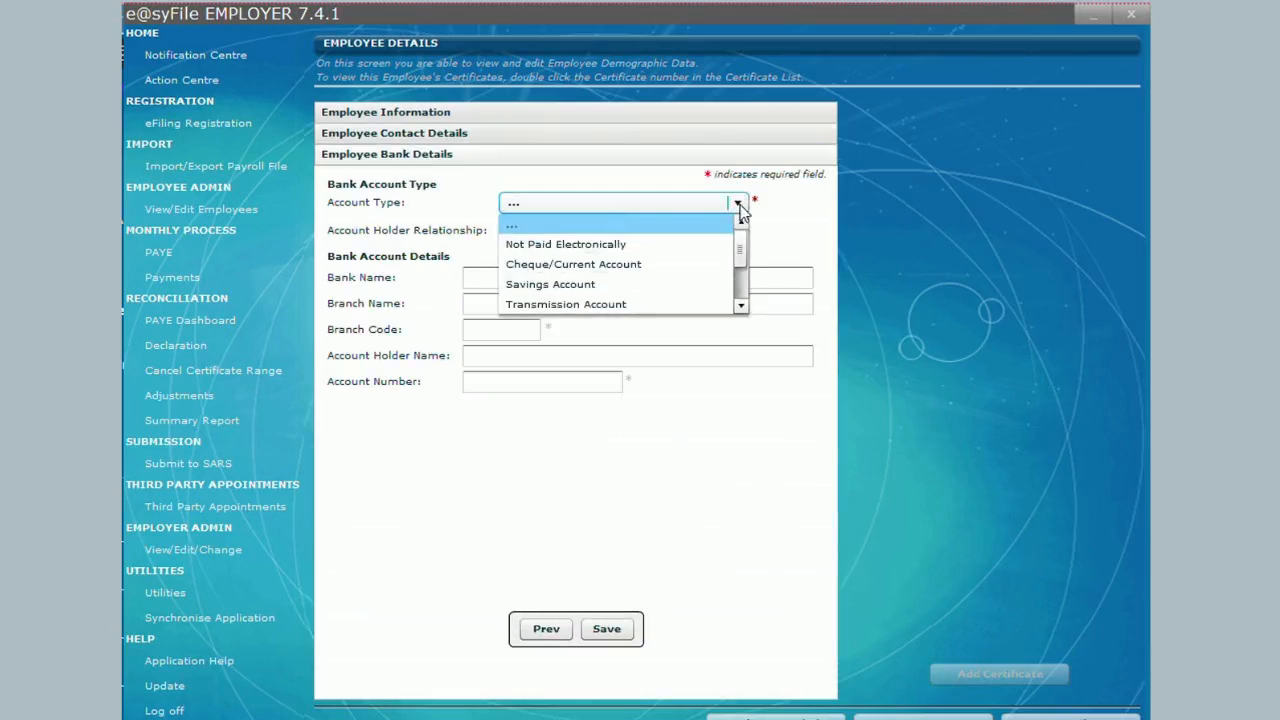
{"action": "left_click", "coordinate": [548, 285]}
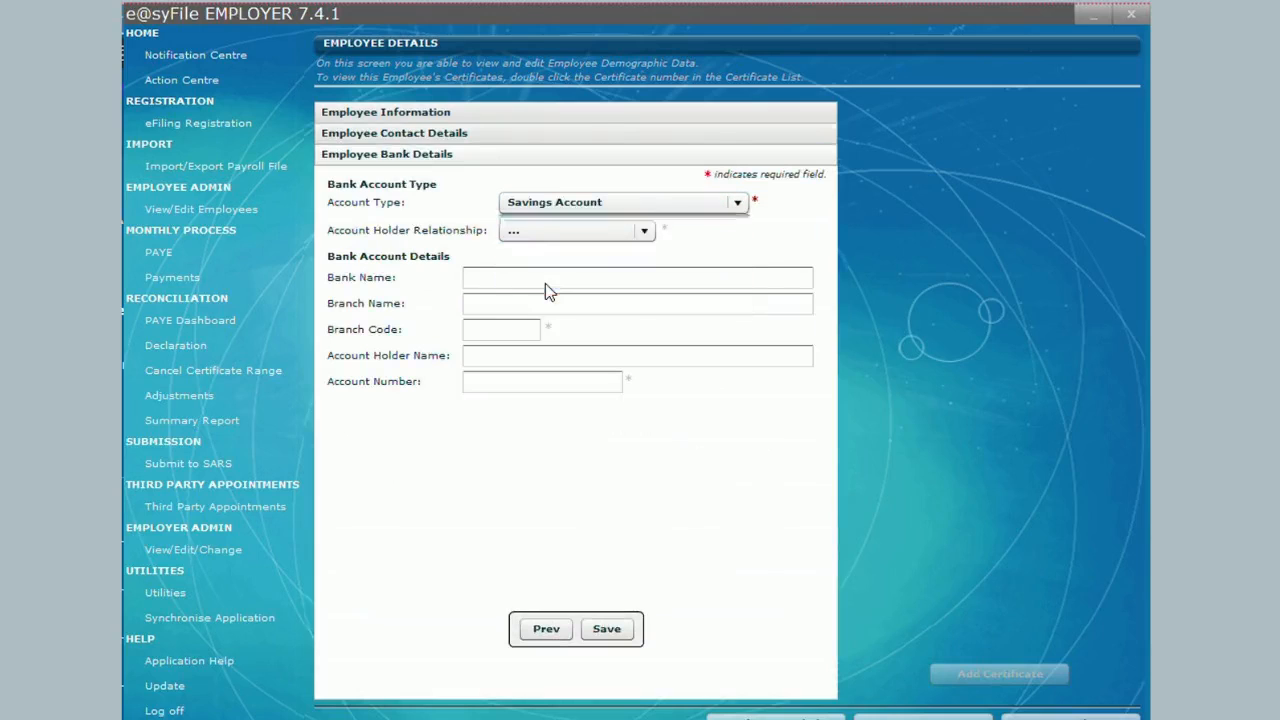
{"action": "left_click", "coordinate": [578, 207]}
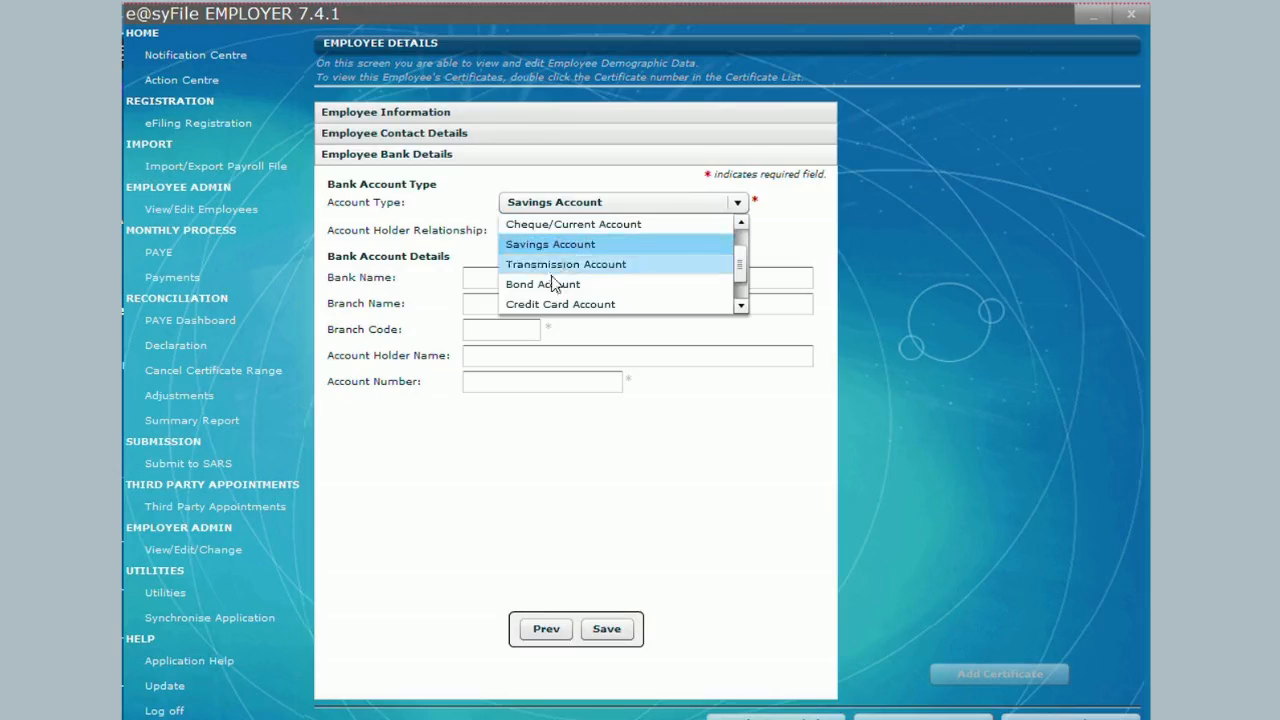
{"action": "left_click", "coordinate": [727, 207]}
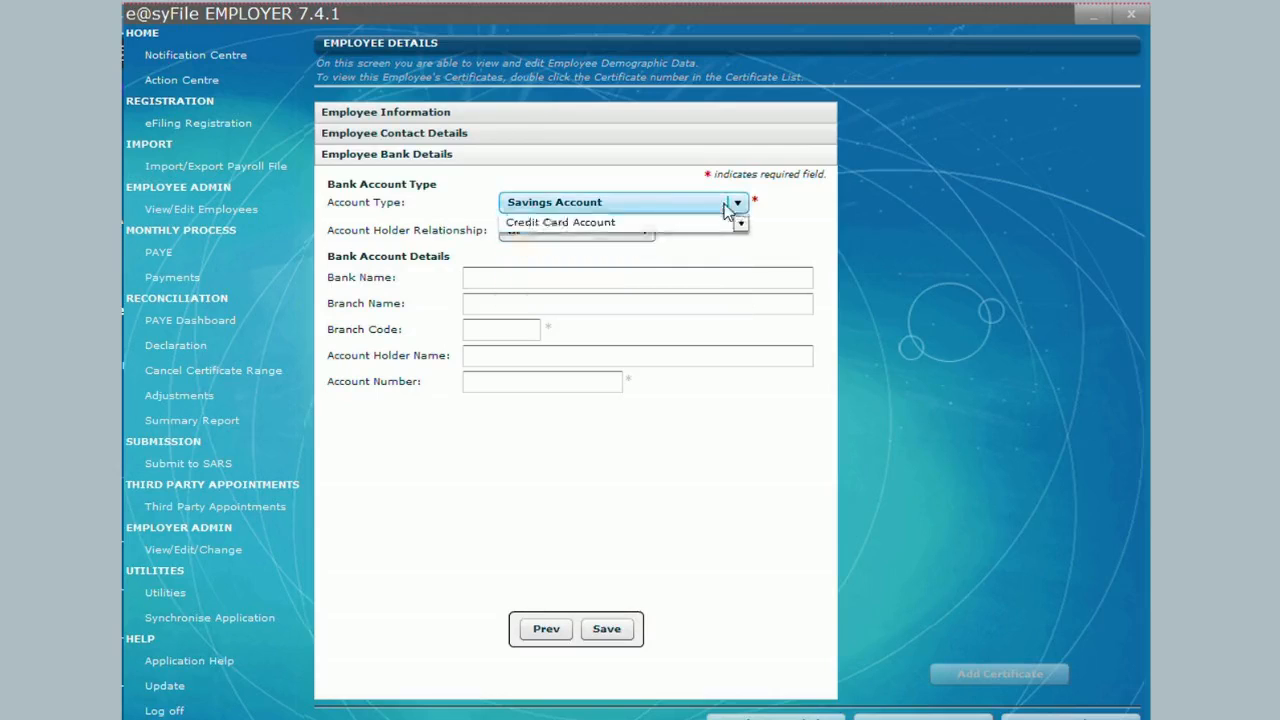
{"action": "left_click", "coordinate": [645, 233]}
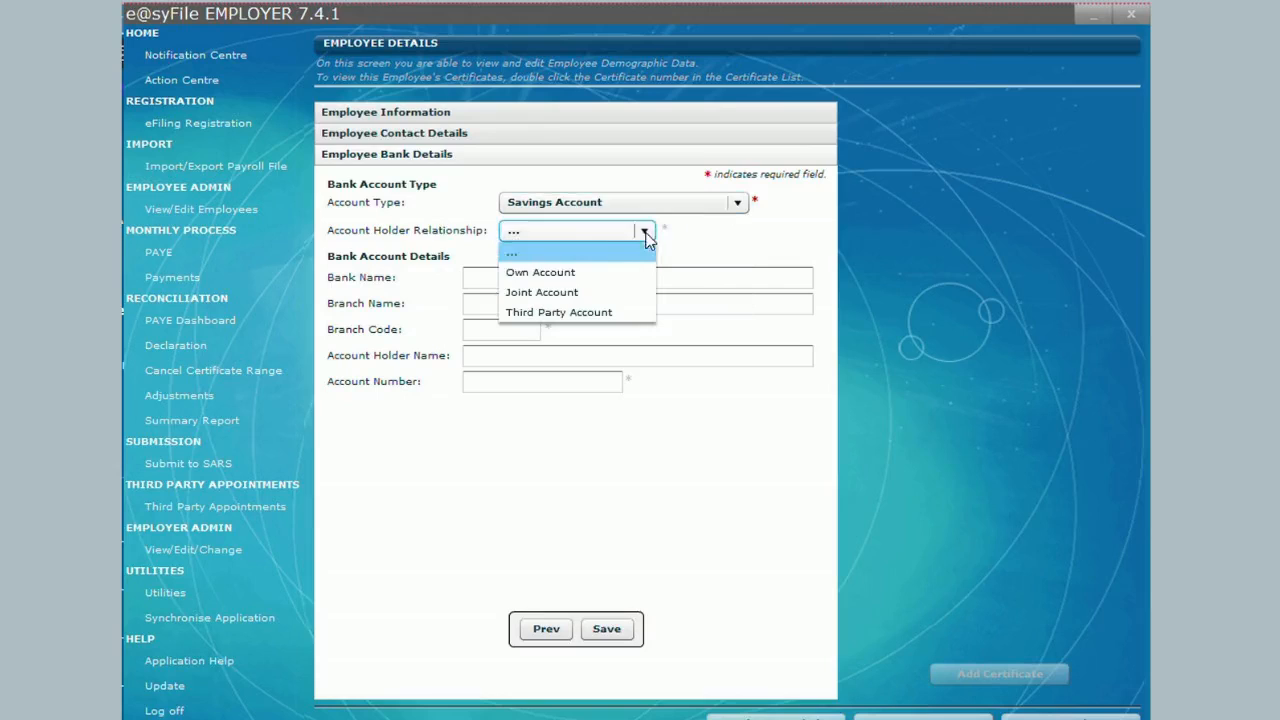
{"action": "left_click", "coordinate": [570, 273]}
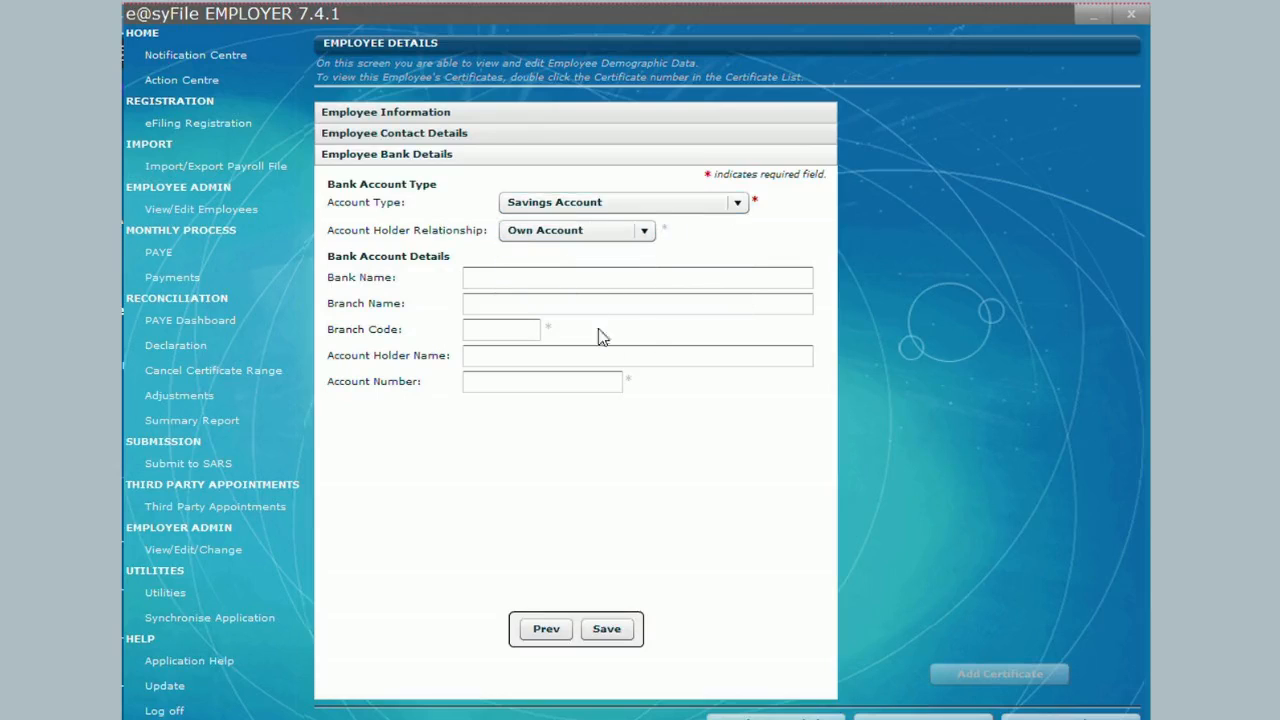
- Set the employee's bank account type to Not Paid Electronically, save the new employee and acknowledge the save message
{"action": "left_click", "coordinate": [737, 205]}
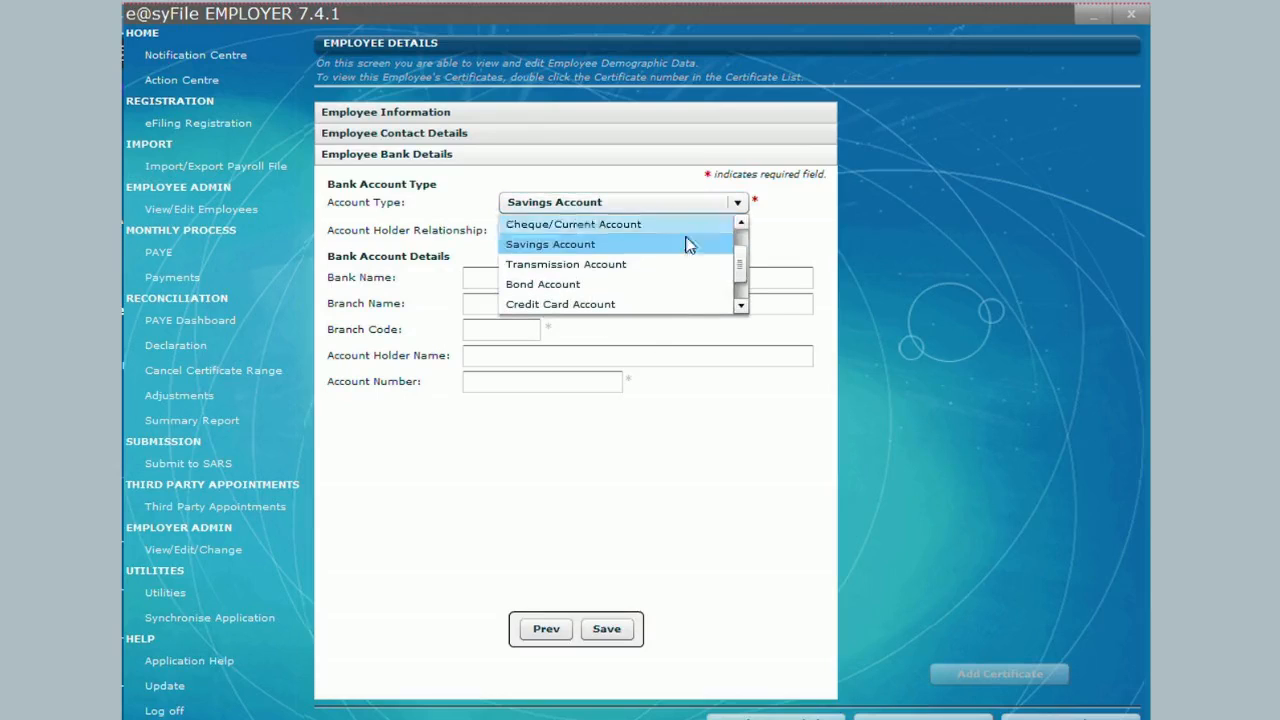
{"action": "left_click", "coordinate": [740, 226]}
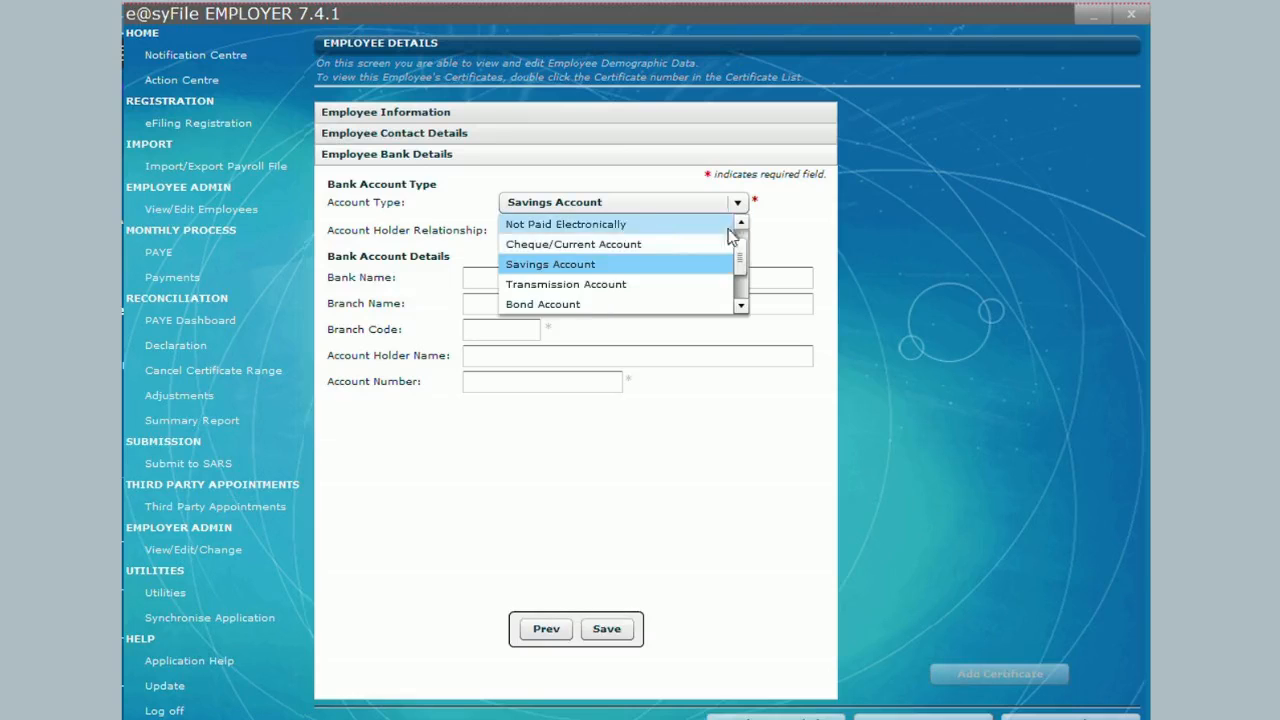
{"action": "left_click", "coordinate": [626, 224]}
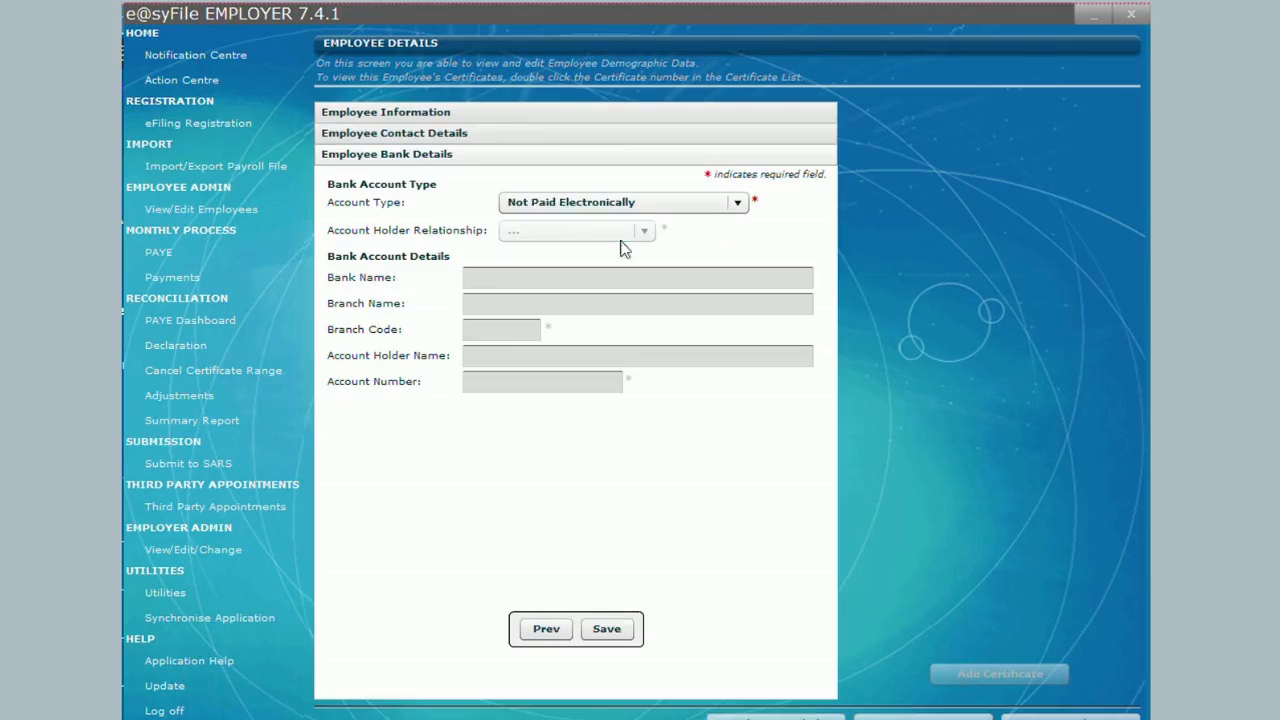
{"action": "left_click", "coordinate": [607, 627]}
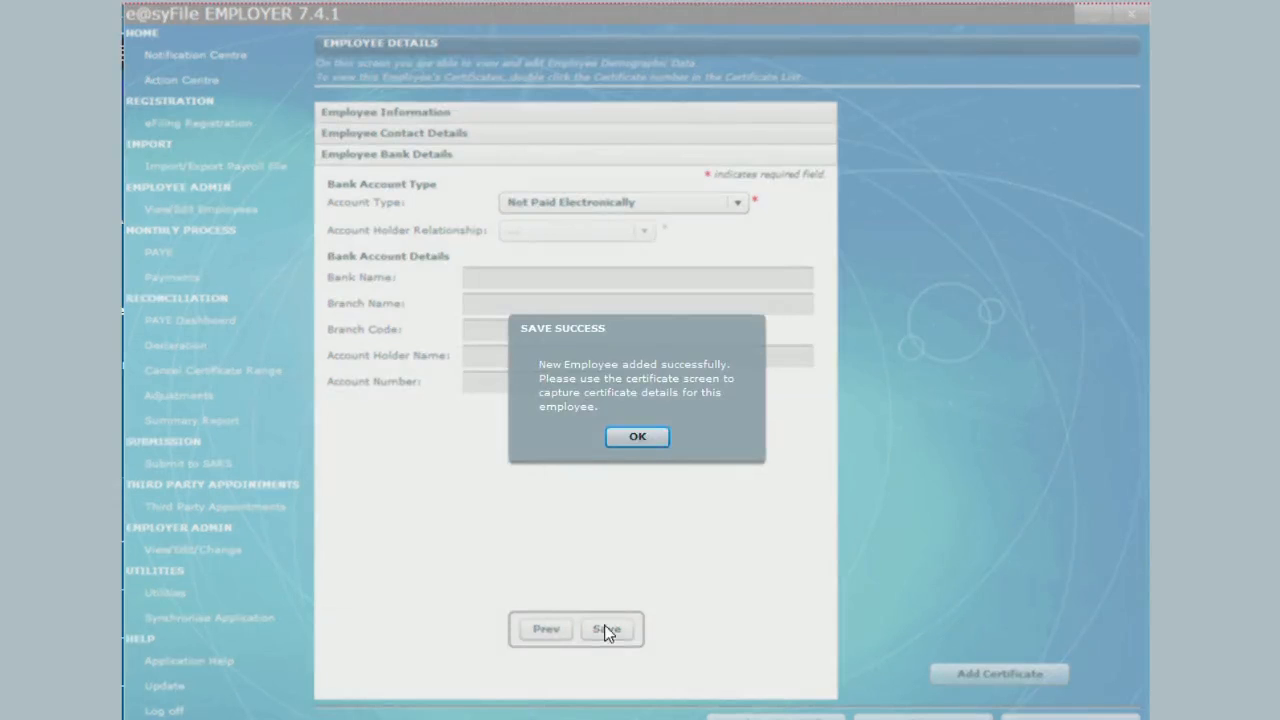
{"action": "left_click", "coordinate": [645, 440]}
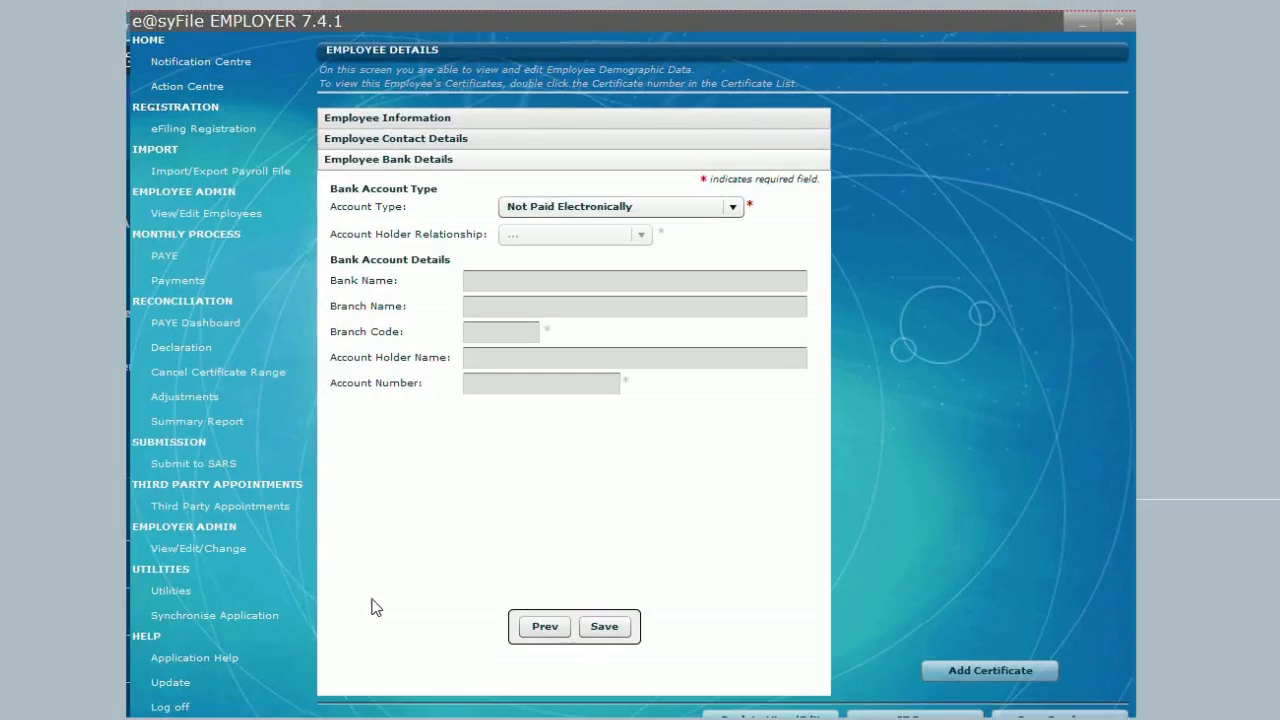
- View the registered employer's details in employer administration and select EMPLOYER TRADING NAME as the company to use, acknowledging the database message
{"action": "left_click", "coordinate": [215, 549]}
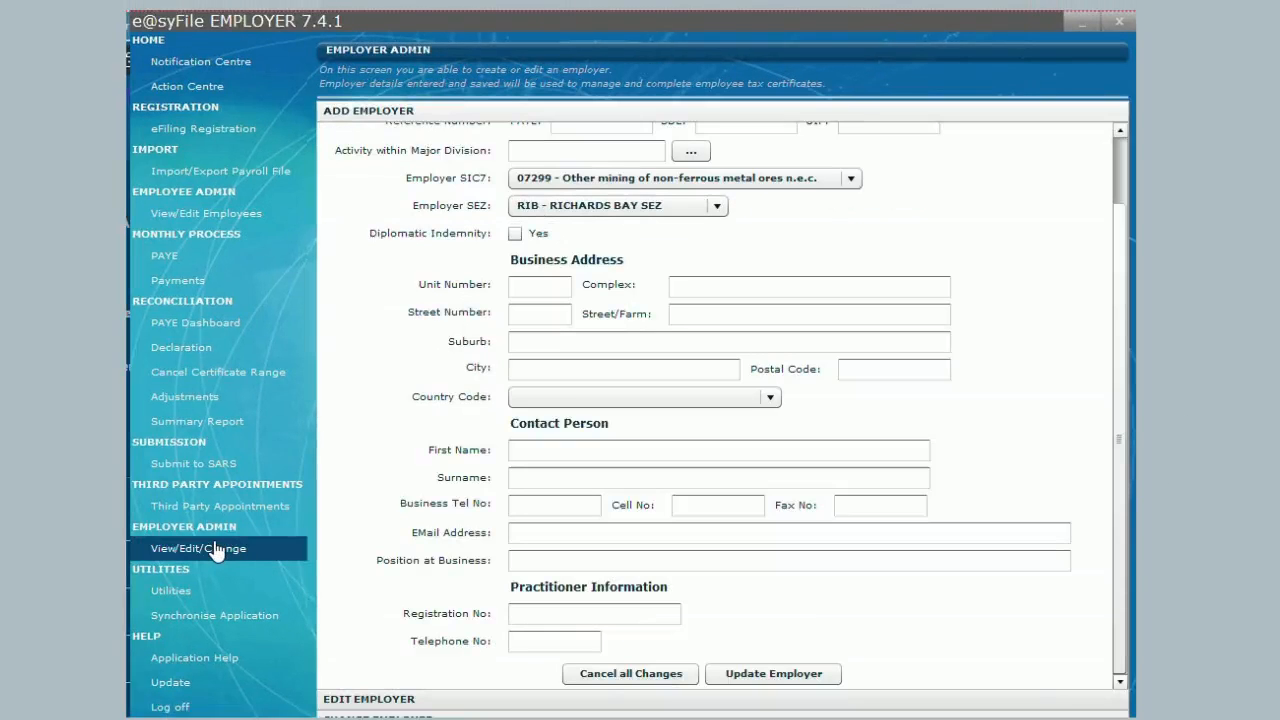
{"action": "left_click", "coordinate": [449, 700]}
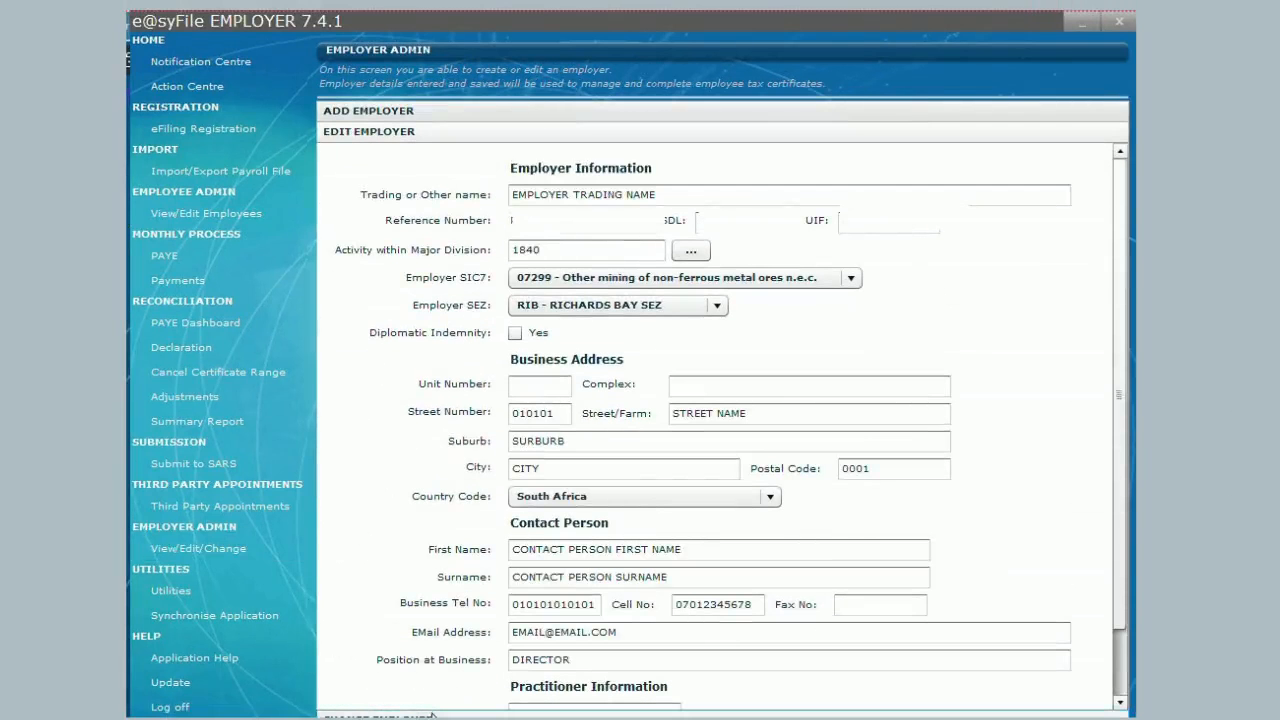
{"action": "left_click", "coordinate": [432, 716]}
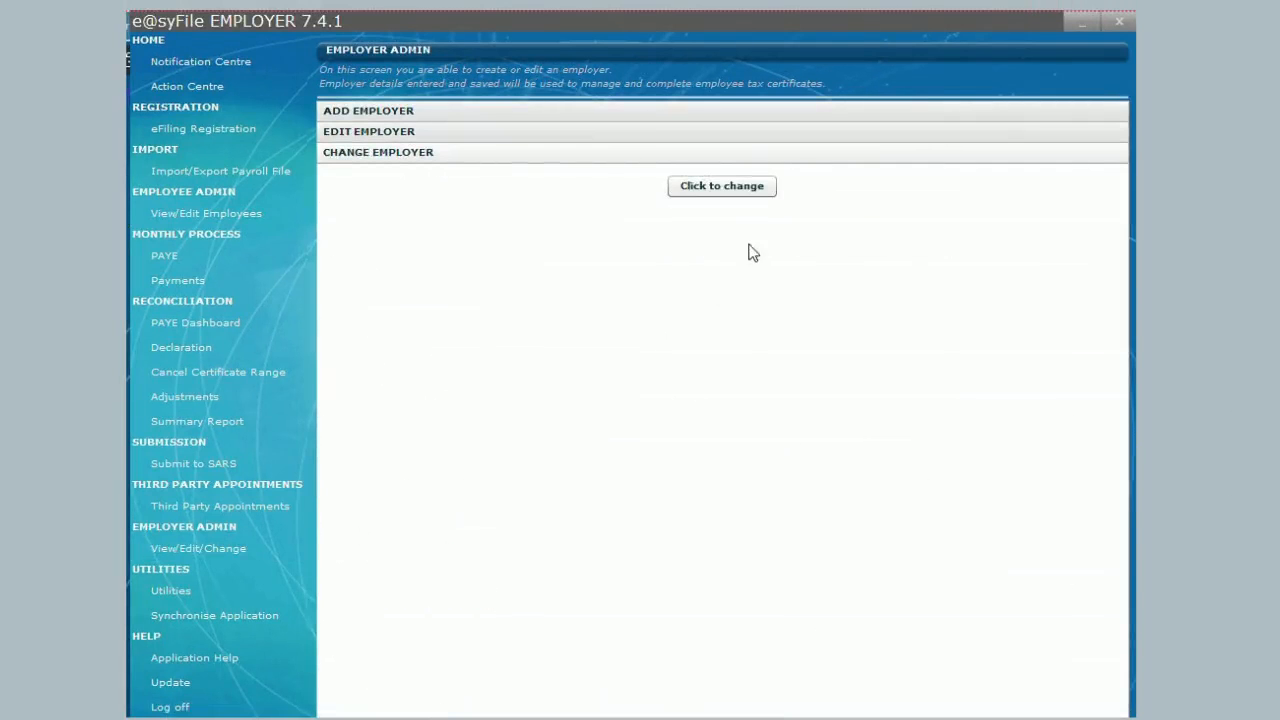
{"action": "left_click", "coordinate": [716, 186]}
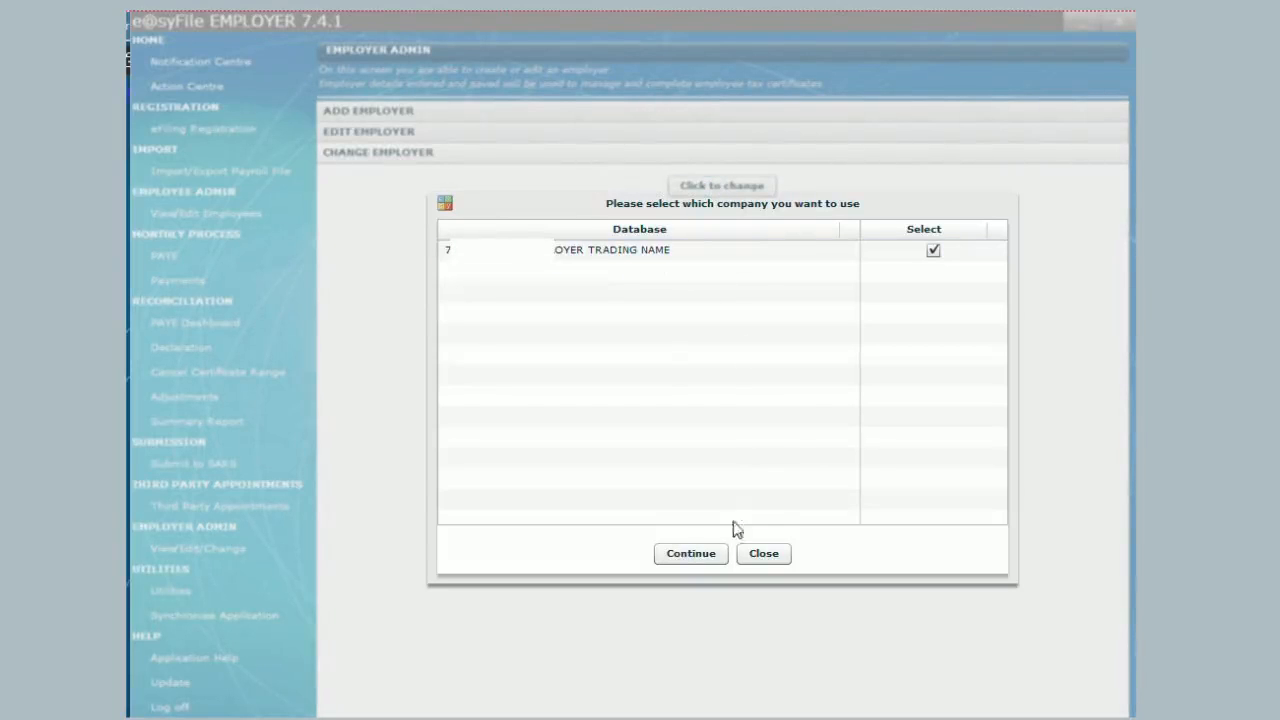
{"action": "left_click", "coordinate": [688, 556]}
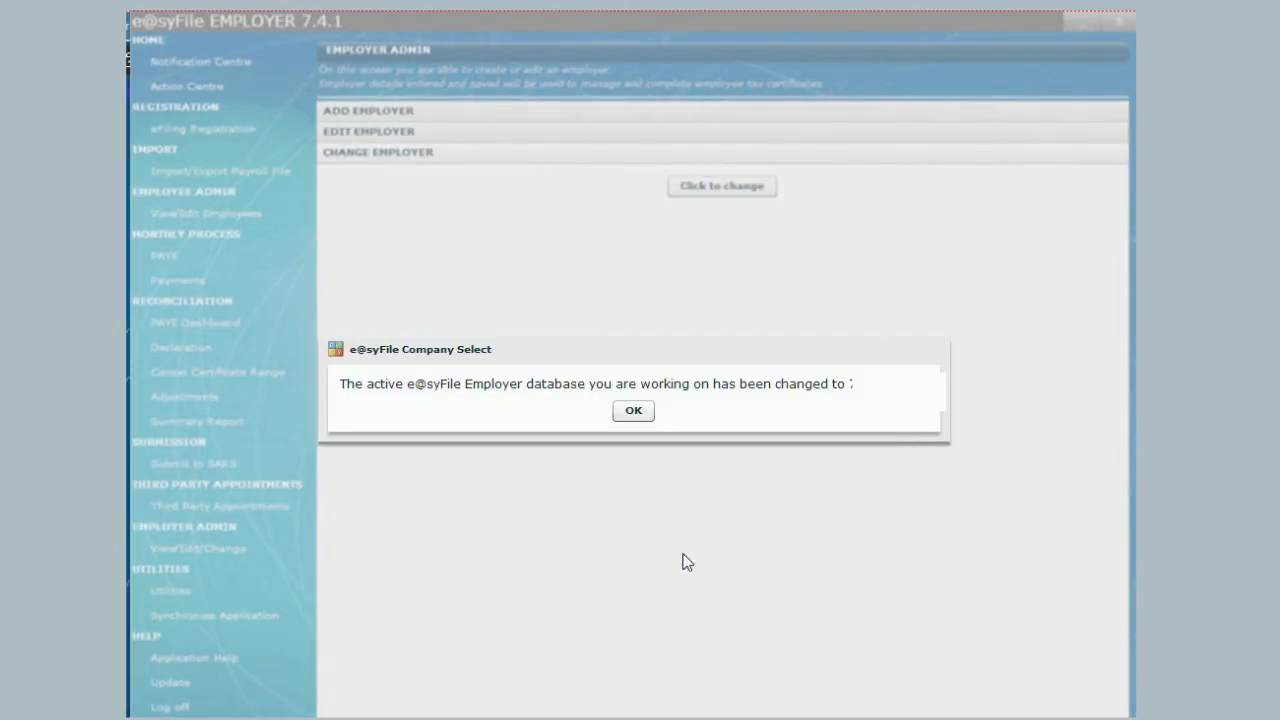
{"action": "left_click", "coordinate": [633, 412]}
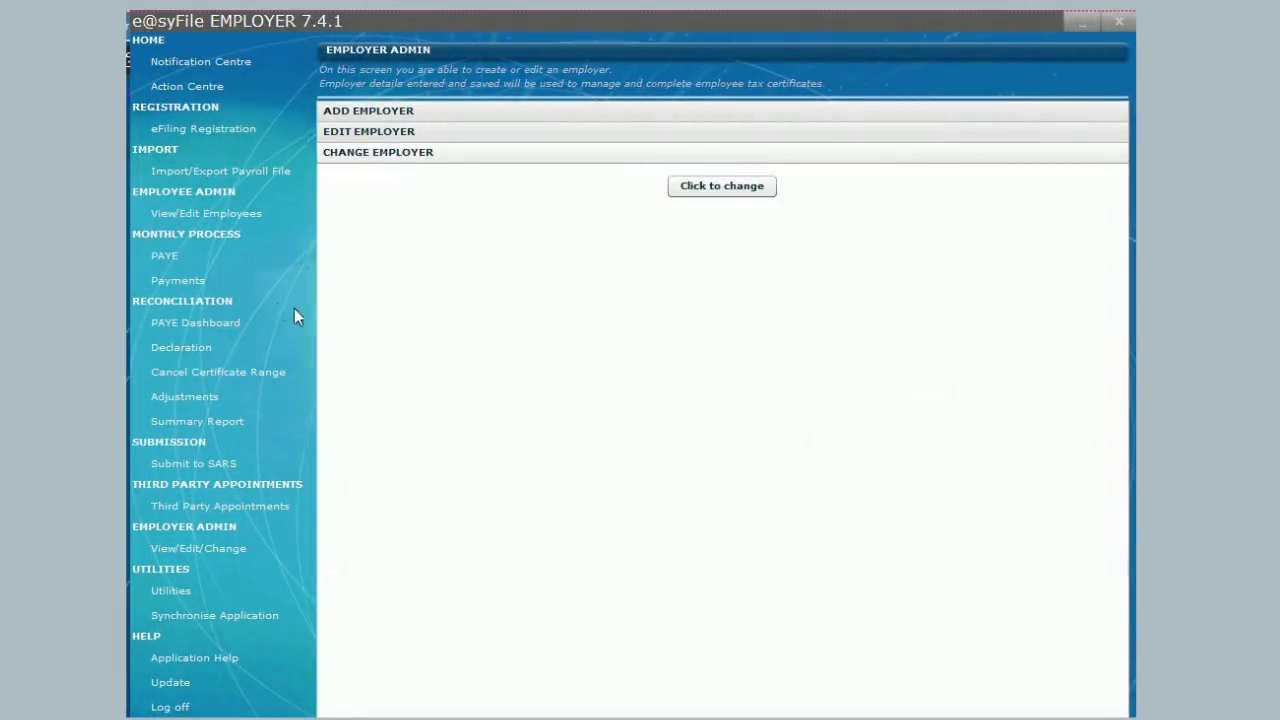
- Open the company's employee records and search for all active employees with the tax year left blank
{"action": "left_click", "coordinate": [206, 214]}
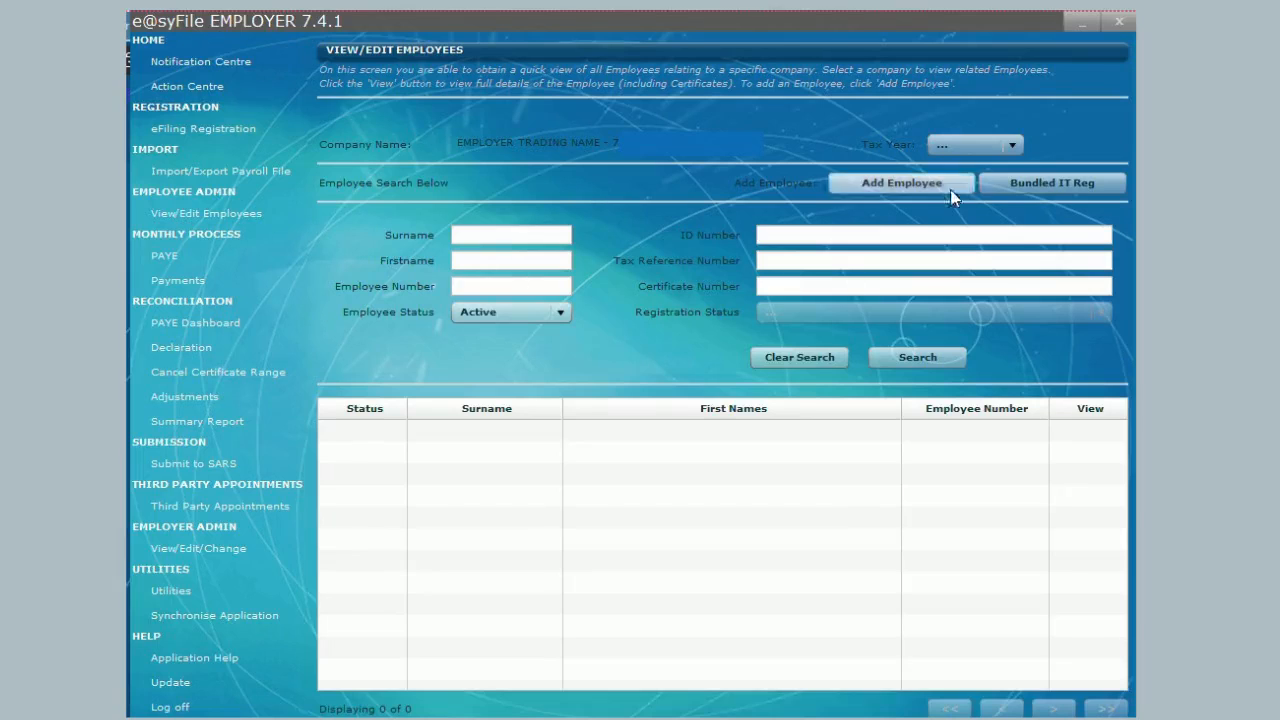
{"action": "left_click", "coordinate": [993, 141]}
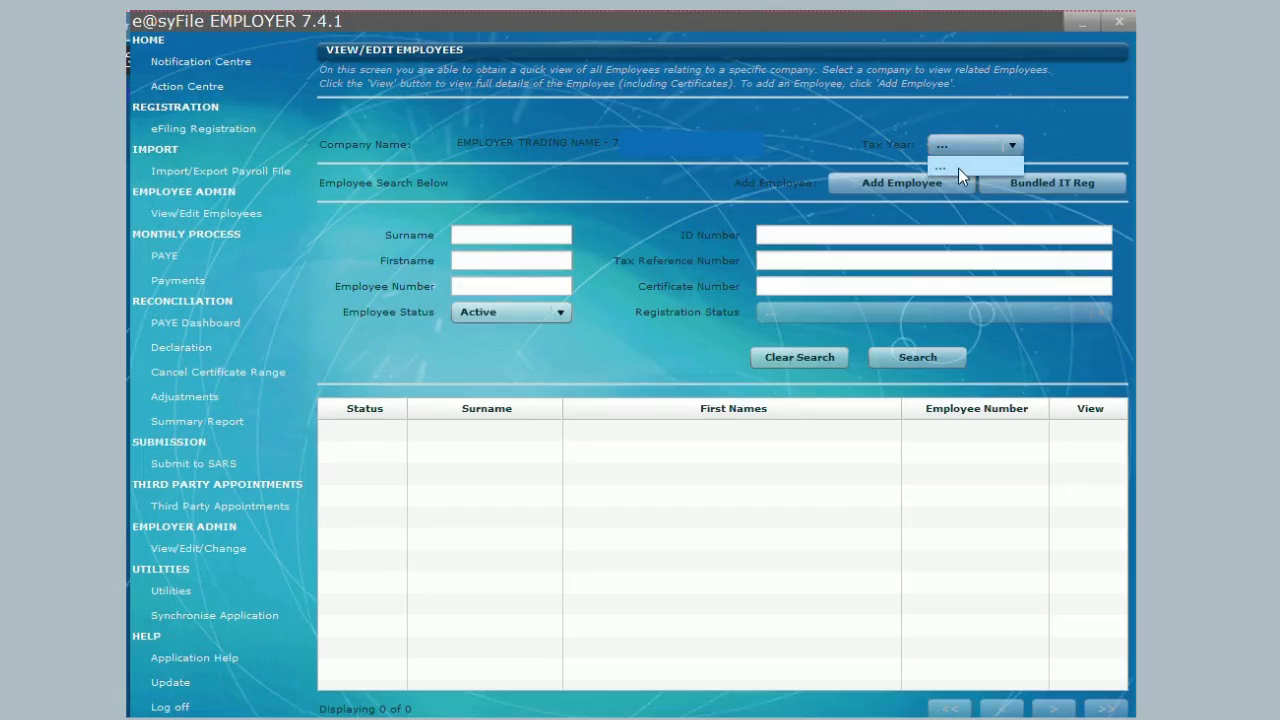
{"action": "left_click", "coordinate": [958, 168]}
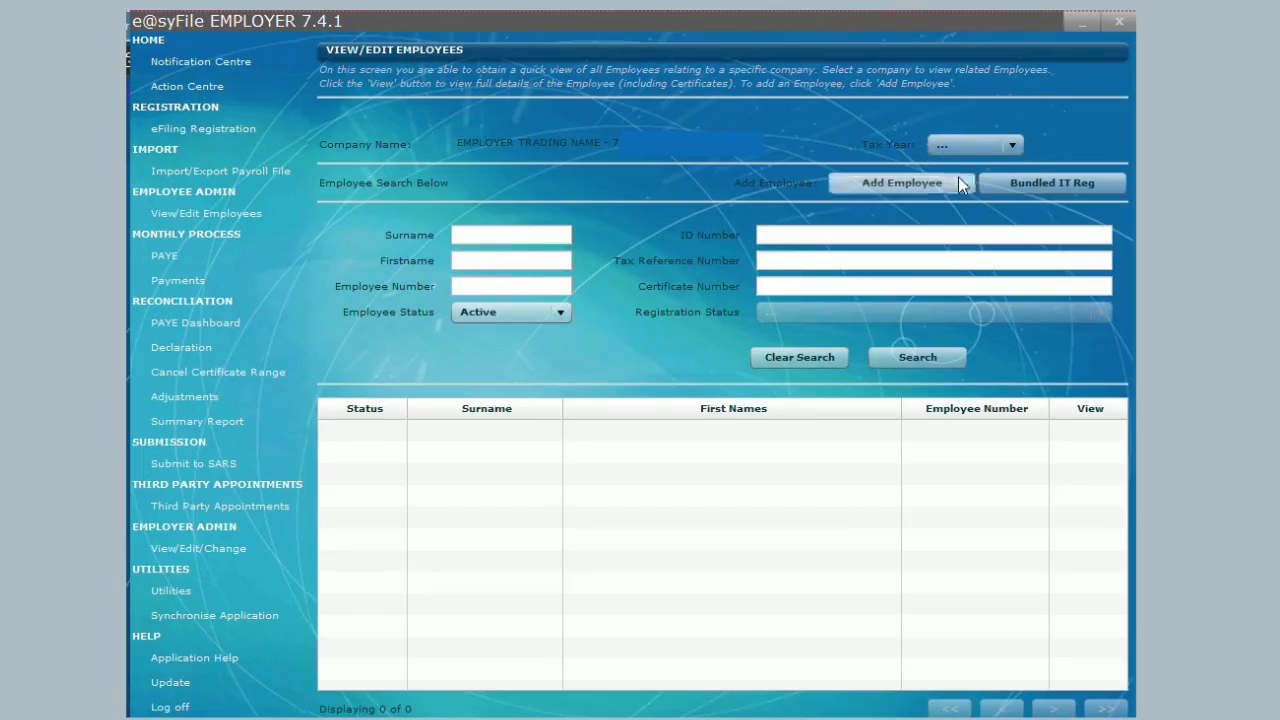
{"action": "left_click", "coordinate": [917, 357]}
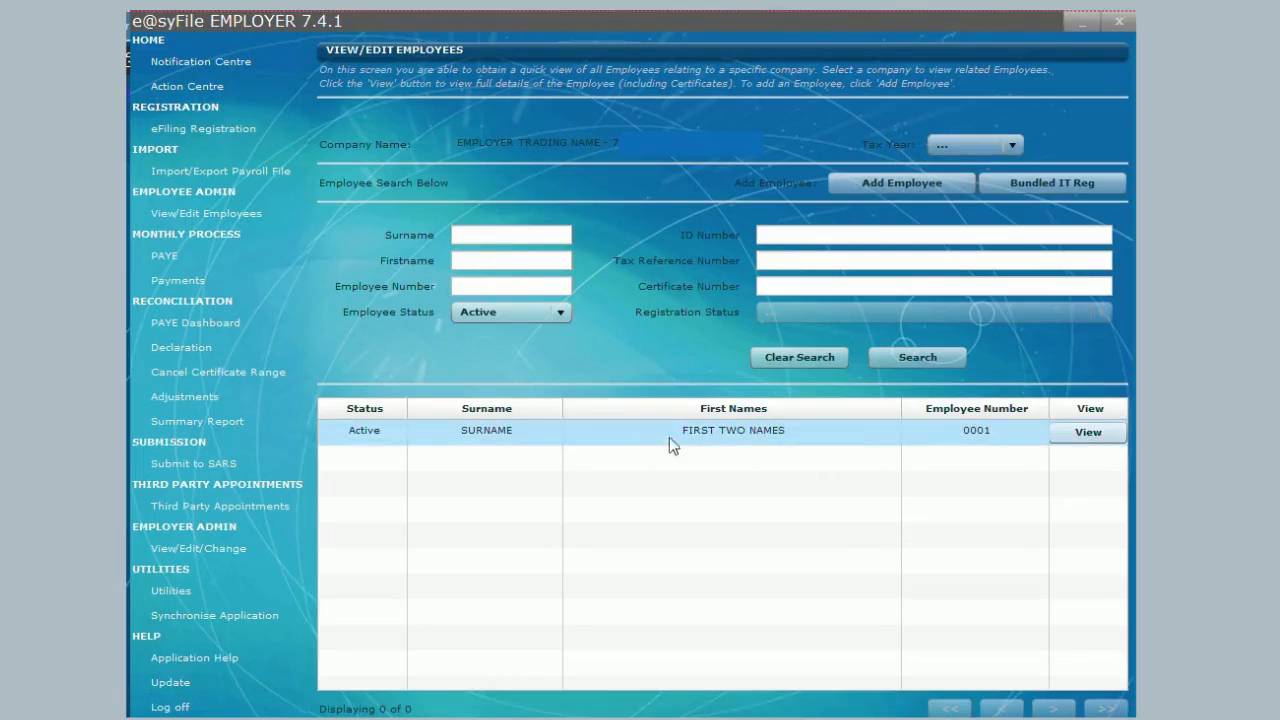
- Open the saved employee's record and review its personal, contact and bank details
{"action": "left_click", "coordinate": [1084, 434]}
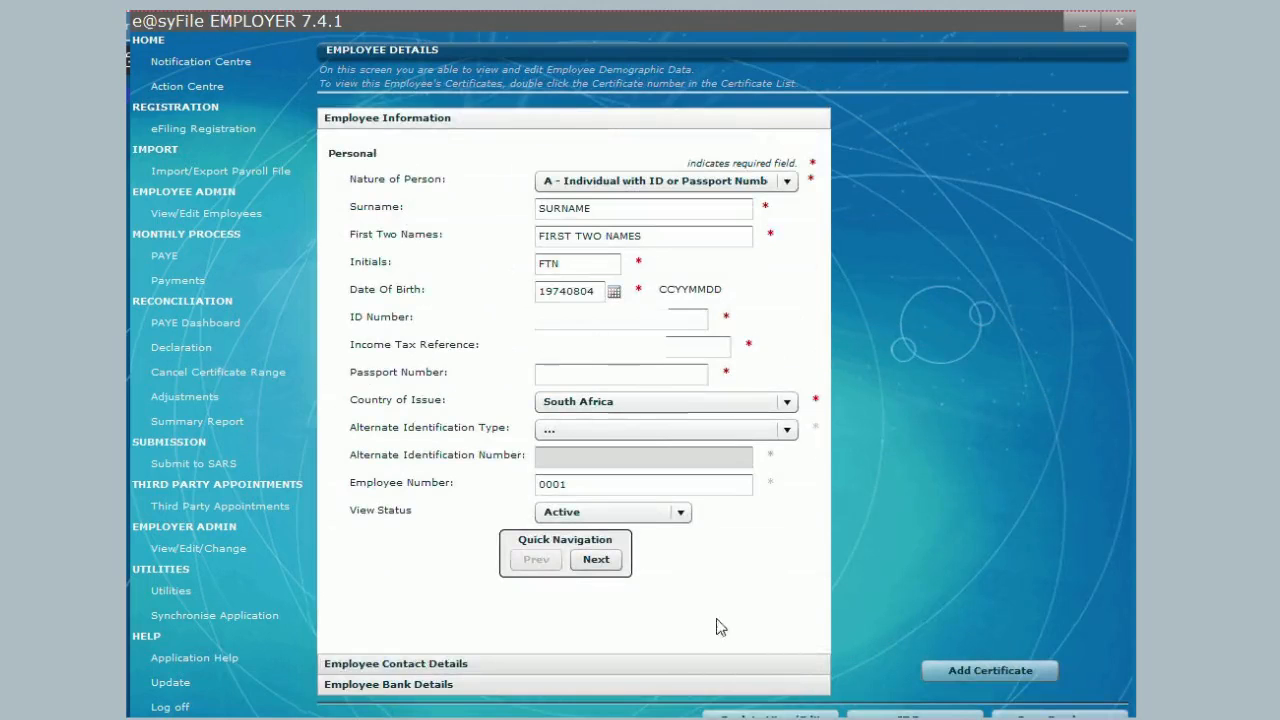
{"action": "left_click", "coordinate": [566, 667]}
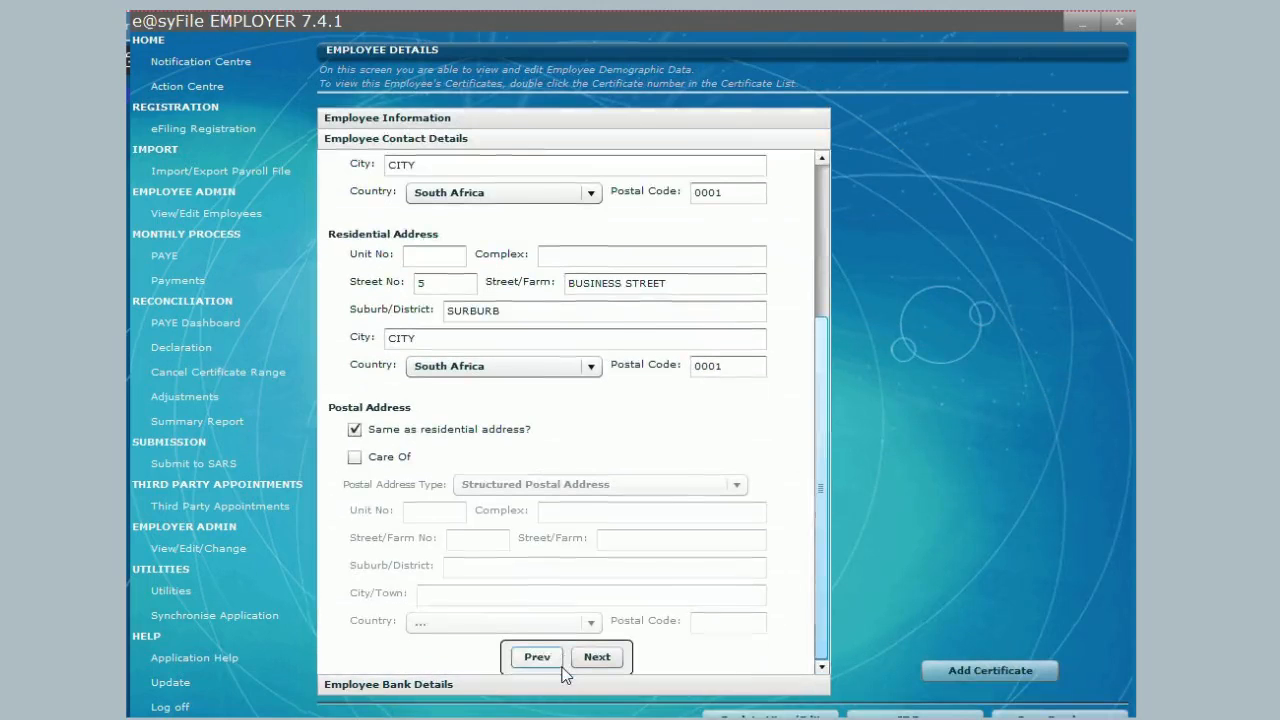
{"action": "left_click", "coordinate": [466, 690]}
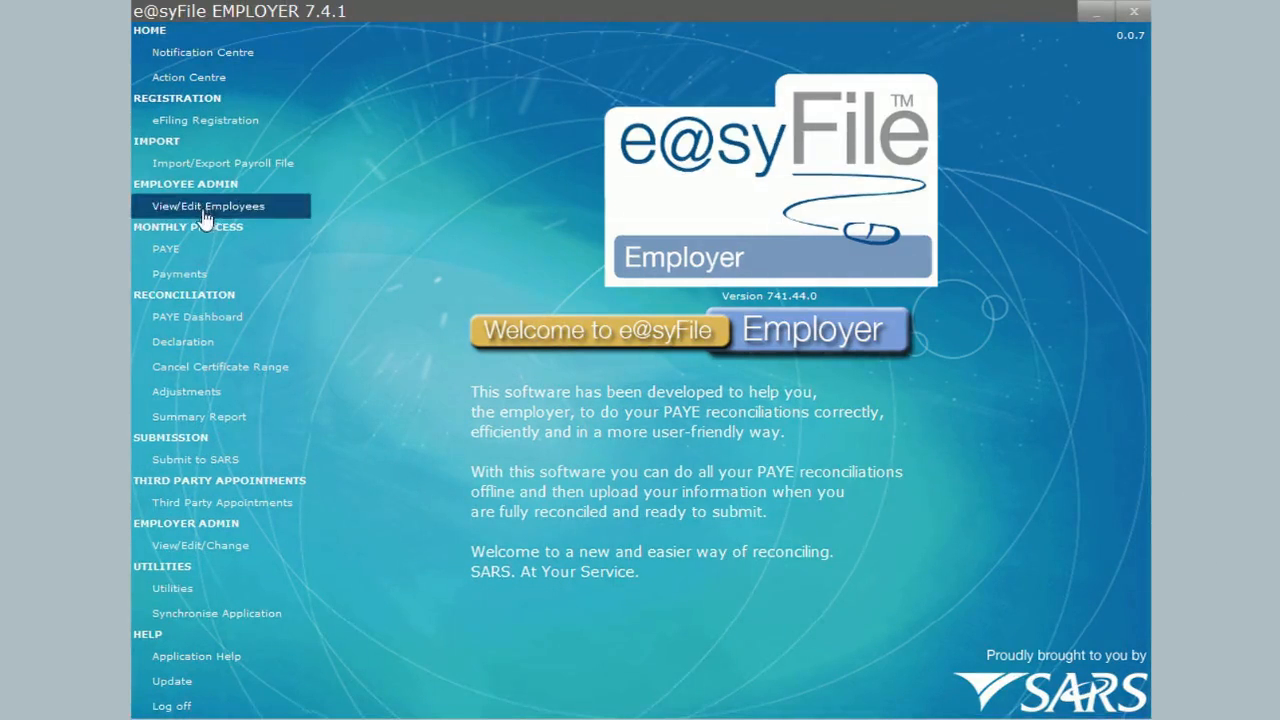
- Try to import the Microsoft-type file modified 2024/04/16 16:40 from the e@syFile folder as a payroll file
{"action": "left_click", "coordinate": [212, 164]}
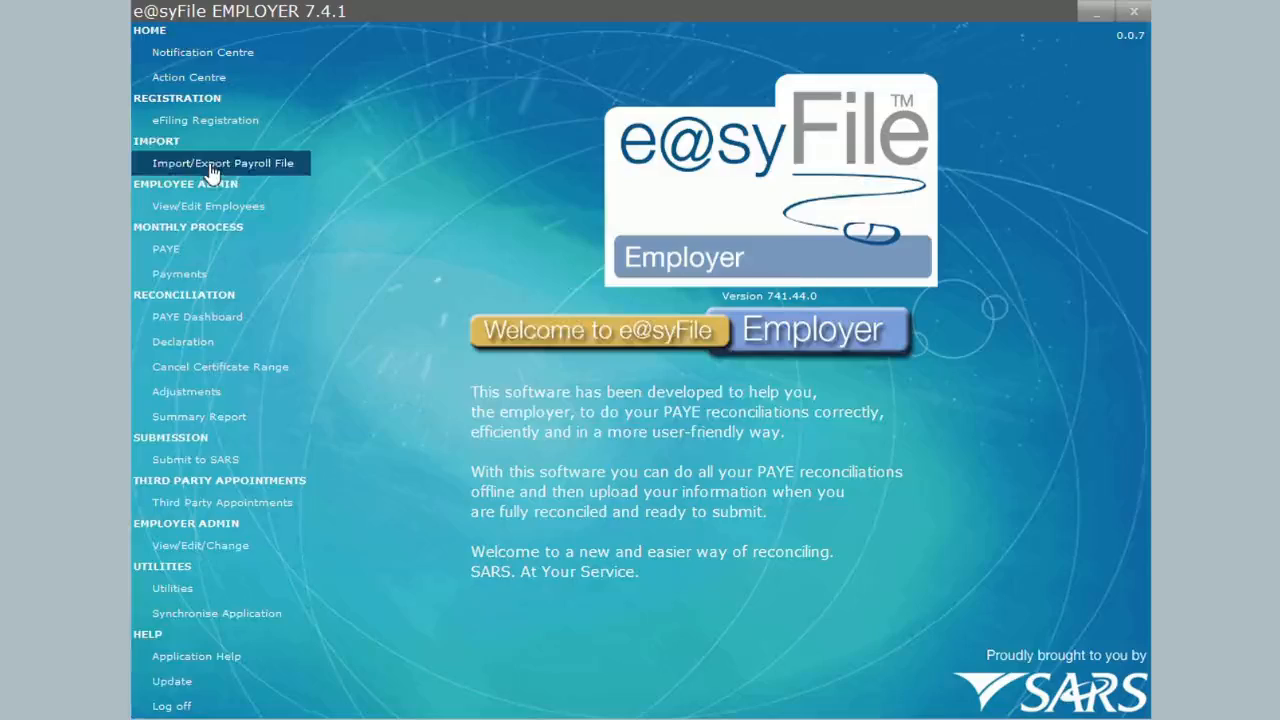
{"action": "left_click", "coordinate": [487, 416]}
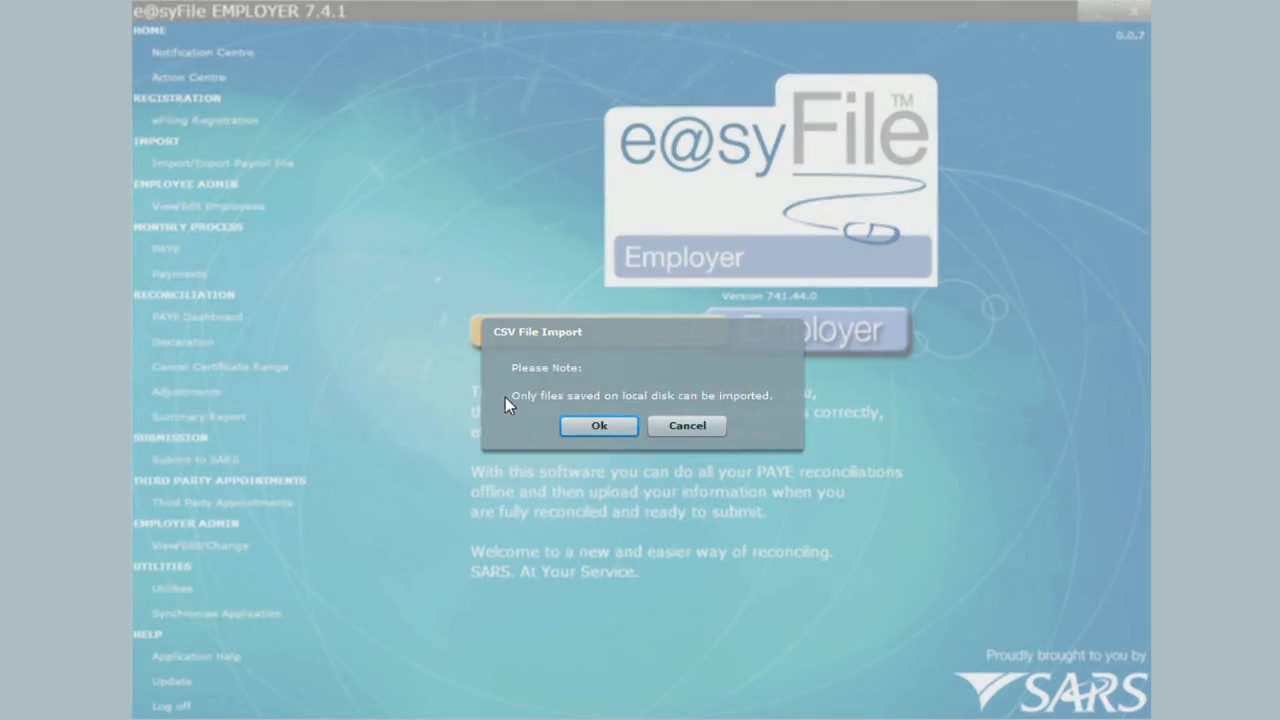
{"action": "left_click_drag", "start_coordinate": [513, 398], "coordinate": [786, 409]}
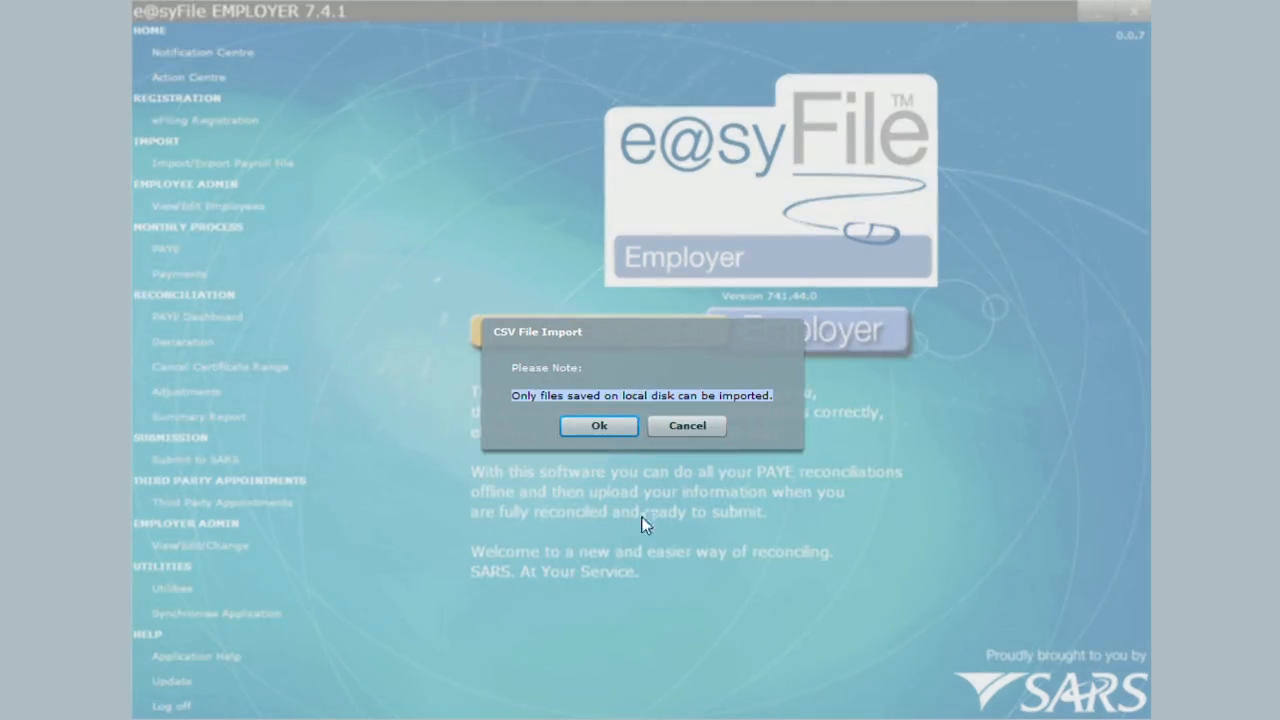
{"action": "left_click", "coordinate": [598, 426]}
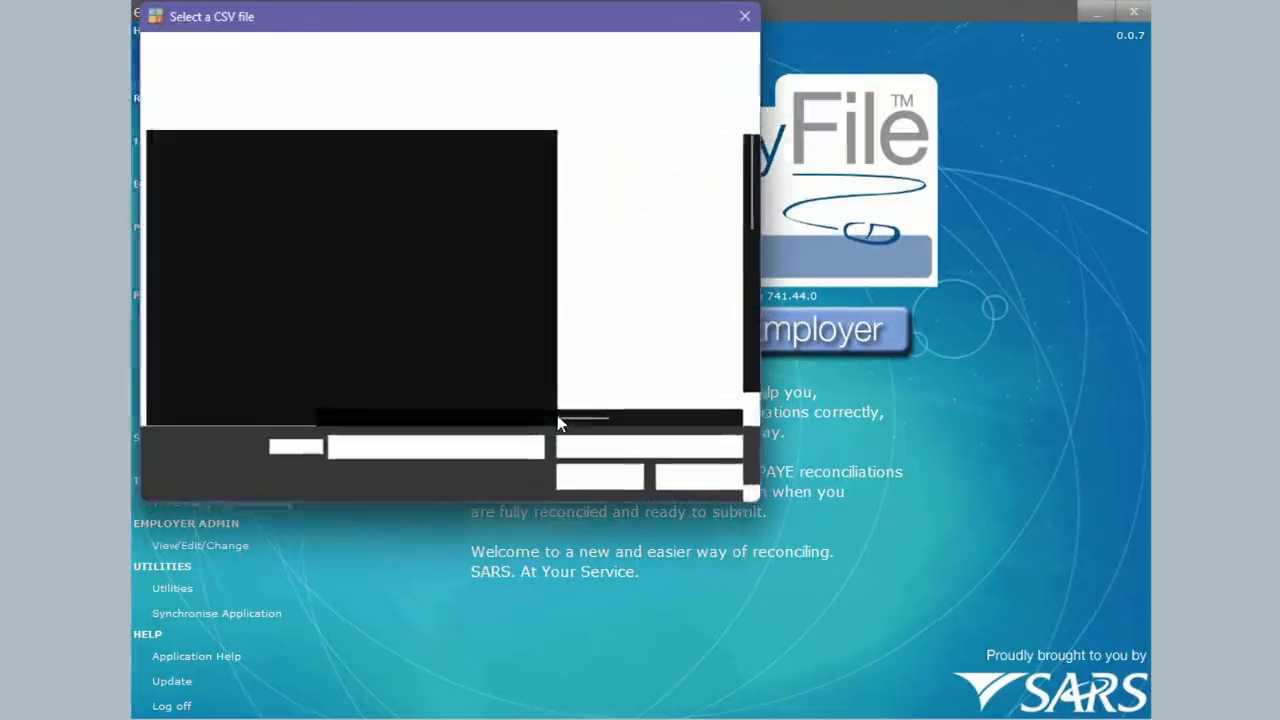
{"action": "scroll", "coordinate": [620, 301], "scroll_direction": "down", "scroll_amount": 2}
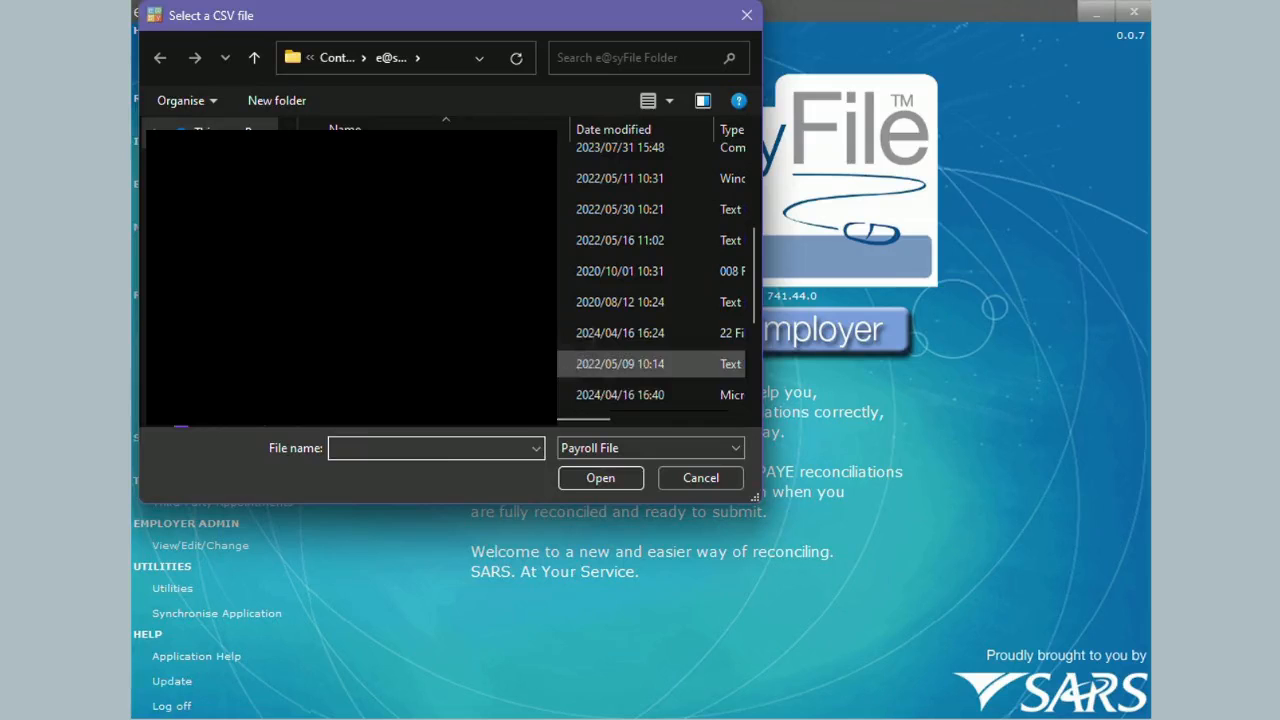
{"action": "left_click", "coordinate": [620, 395]}
{"action": "left_click", "coordinate": [612, 474]}
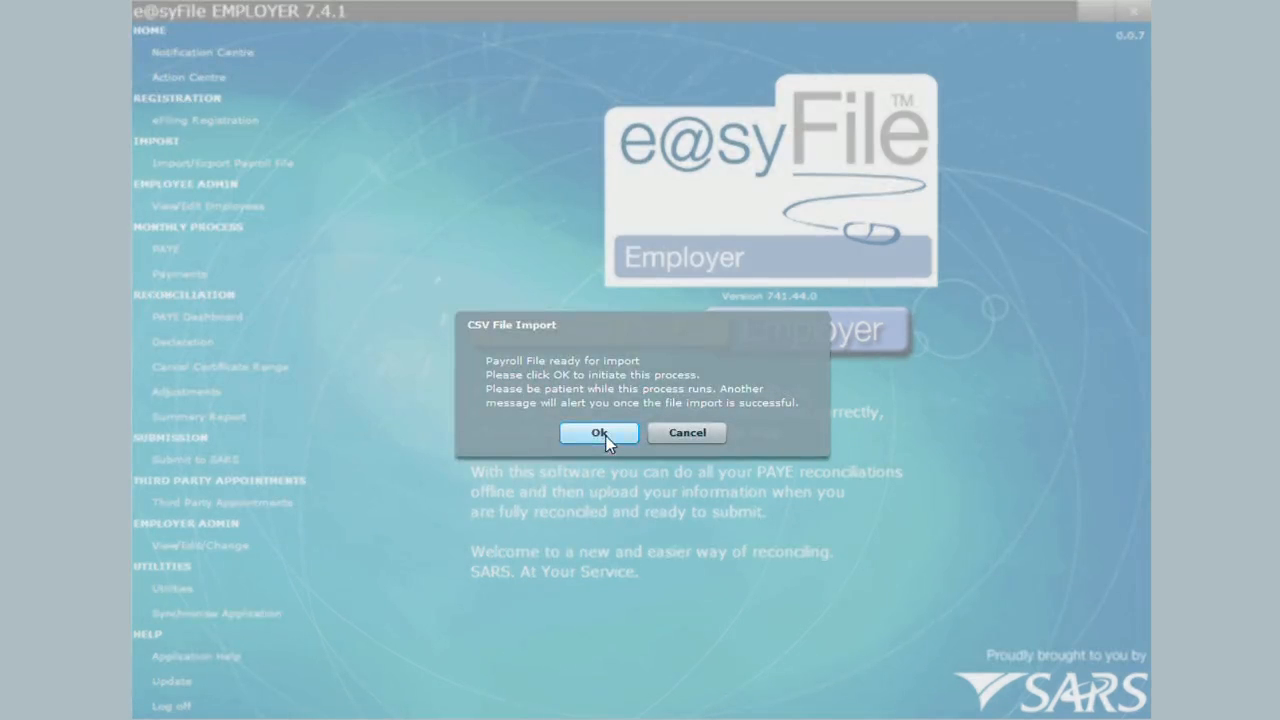
{"action": "left_click", "coordinate": [601, 436]}
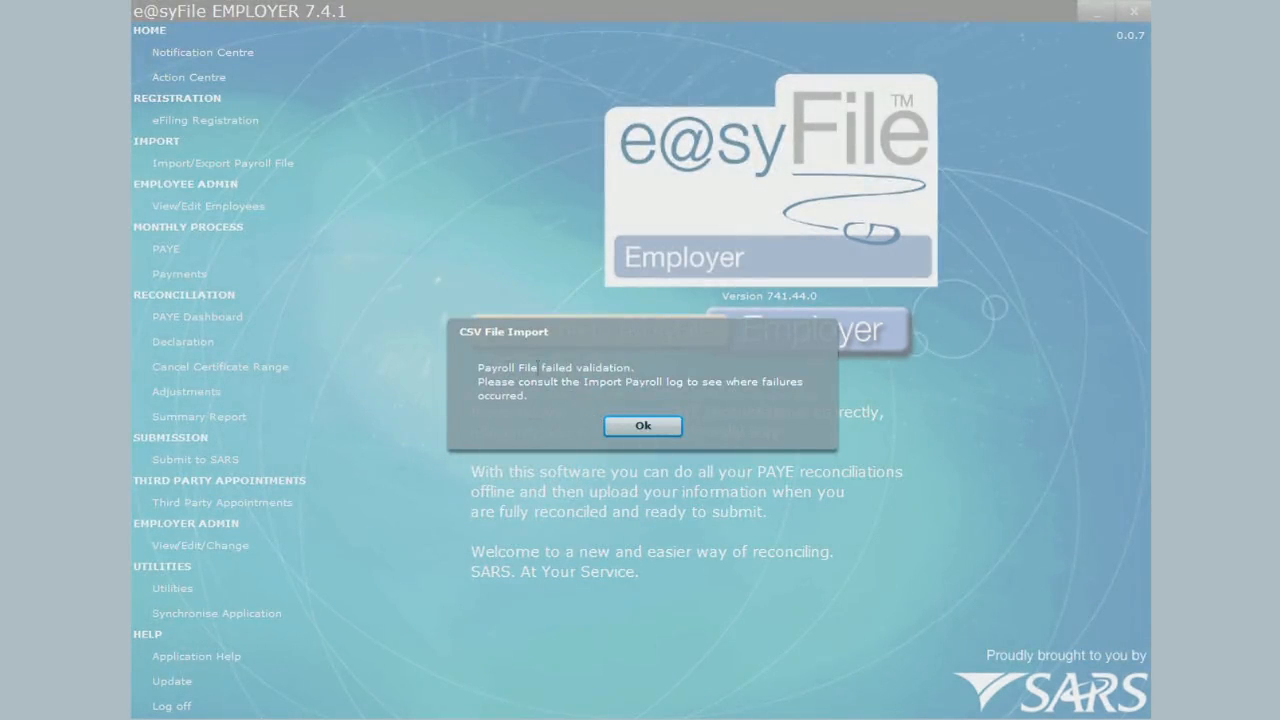
- Acknowledge the import message and review the detailed status report of the latest import in the payroll file log
{"action": "left_click", "coordinate": [644, 426]}
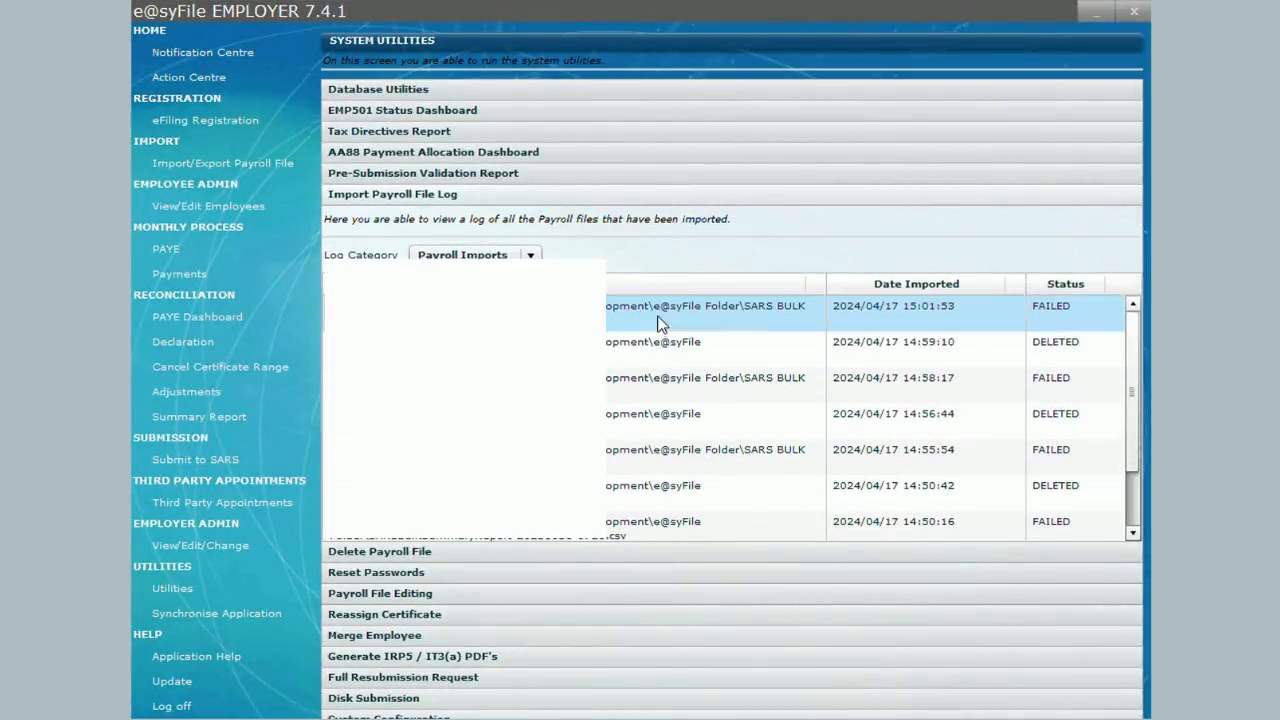
{"action": "double_click", "coordinate": [659, 323]}
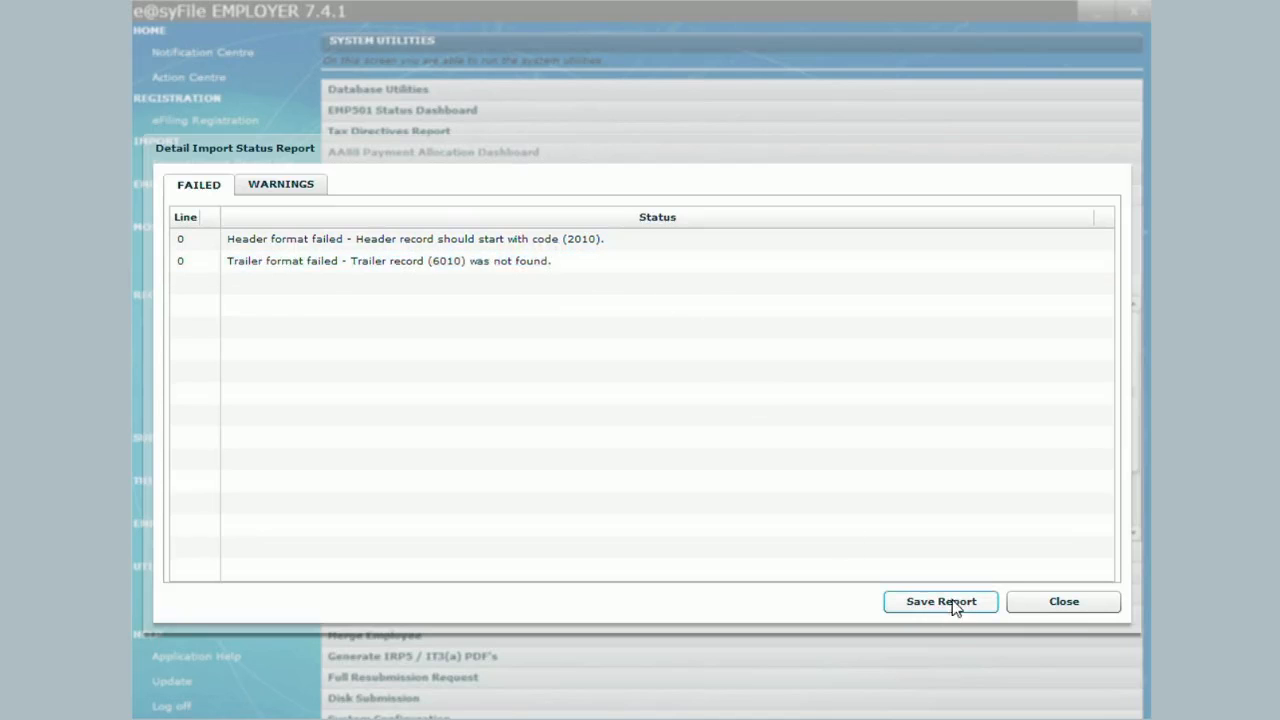
{"action": "left_click", "coordinate": [1066, 603]}
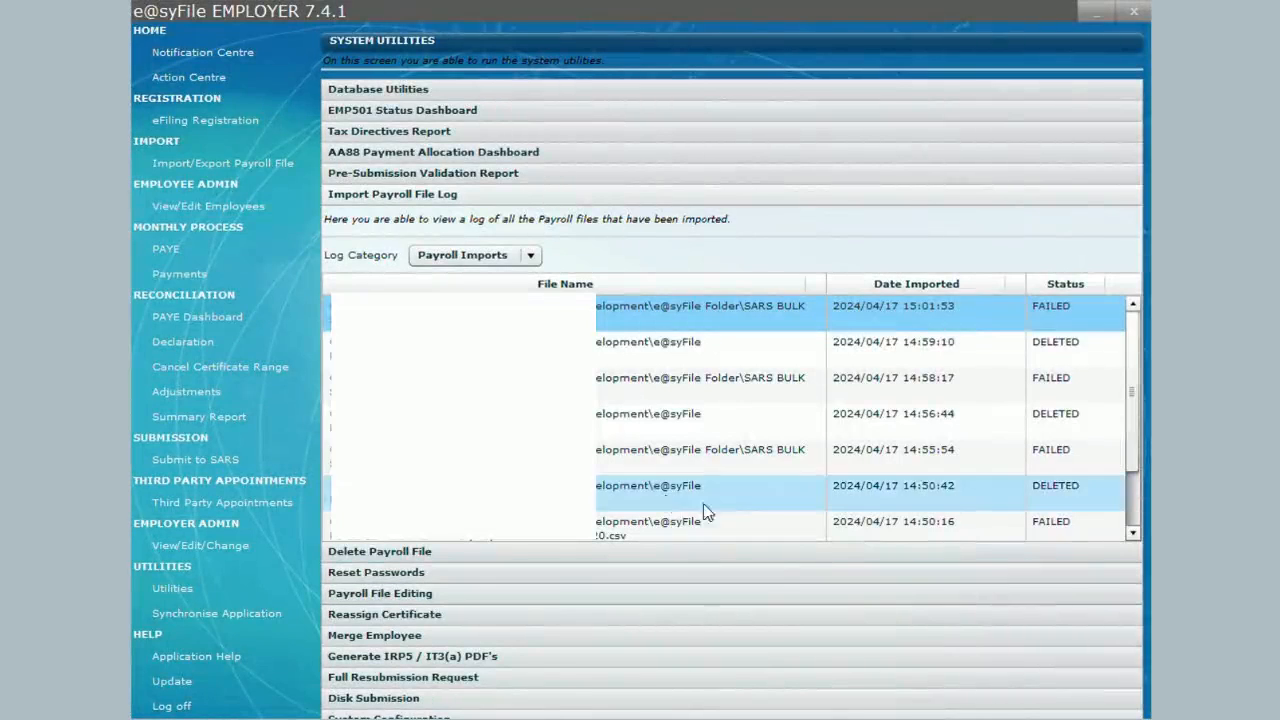
- Import the payroll file modified 2024/04/16 16:24 from the e@syFile folder, accepting the validation warnings and acknowledging the completion message
{"action": "left_click", "coordinate": [234, 166]}
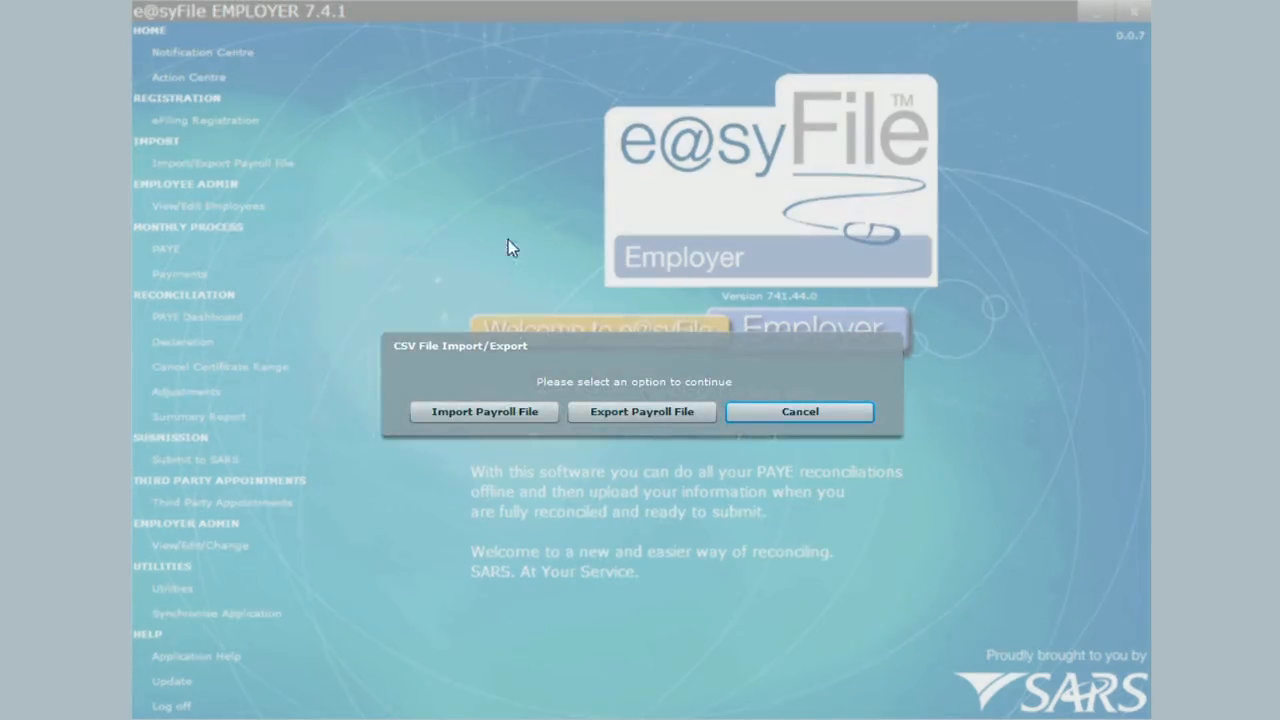
{"action": "left_click", "coordinate": [480, 412]}
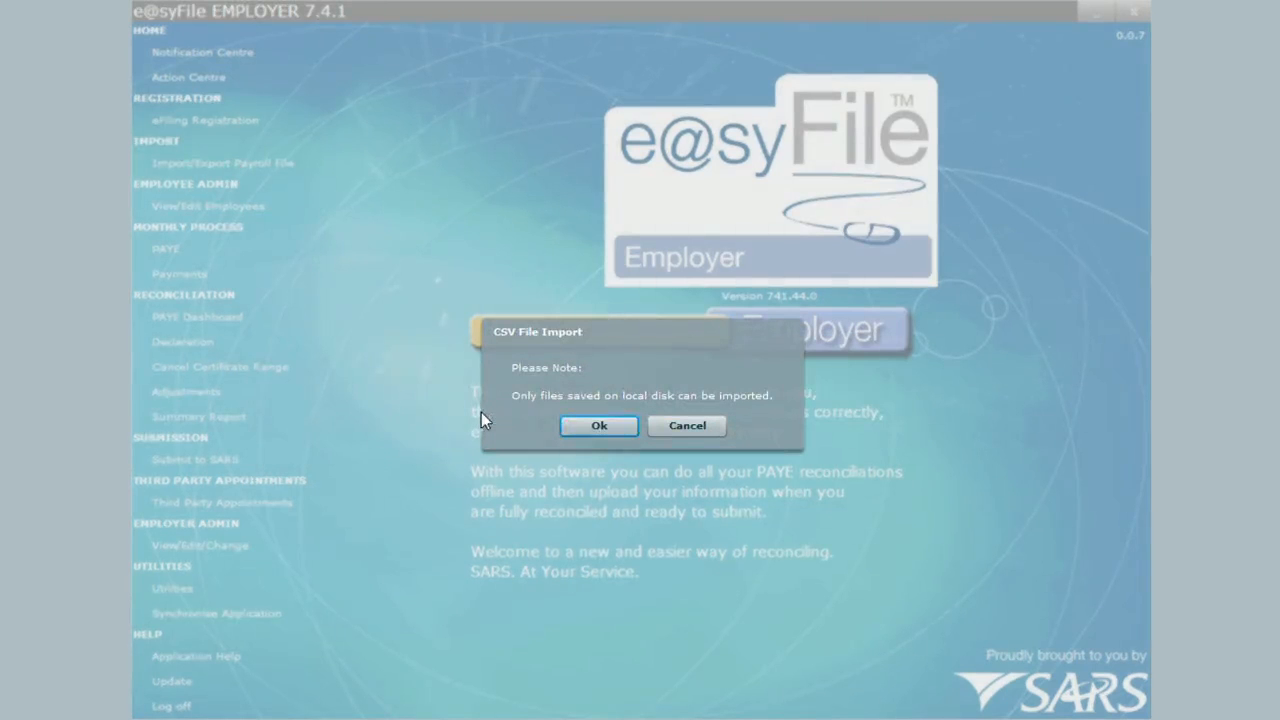
{"action": "left_click", "coordinate": [606, 427]}
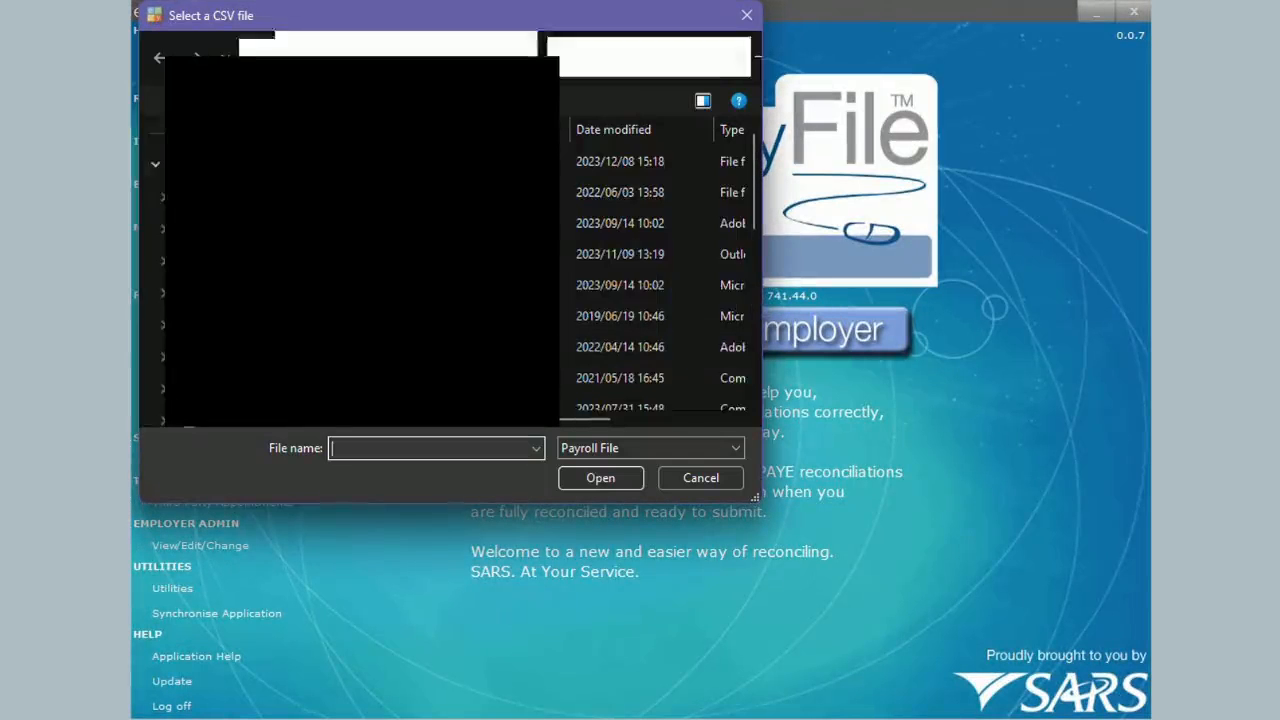
{"action": "scroll", "coordinate": [650, 271], "scroll_direction": "down", "scroll_amount": 2}
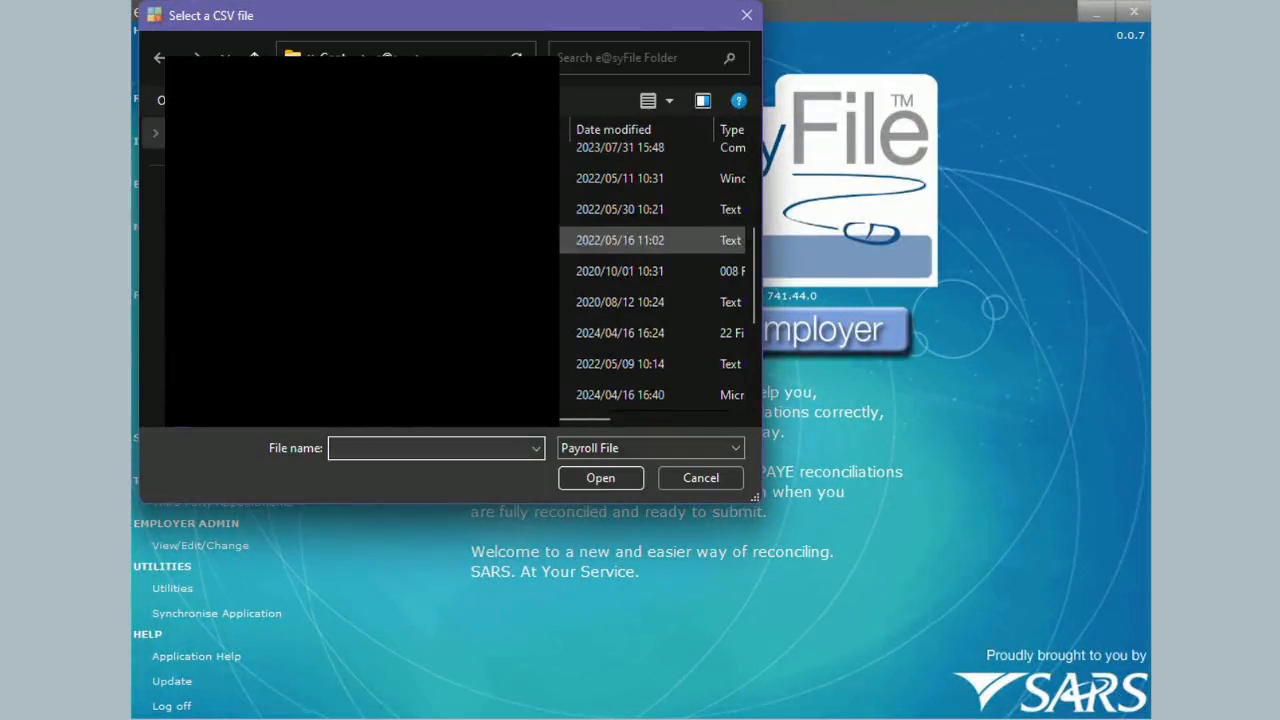
{"action": "scroll", "coordinate": [650, 270], "scroll_direction": "down", "scroll_amount": 2}
{"action": "left_click", "coordinate": [620, 155]}
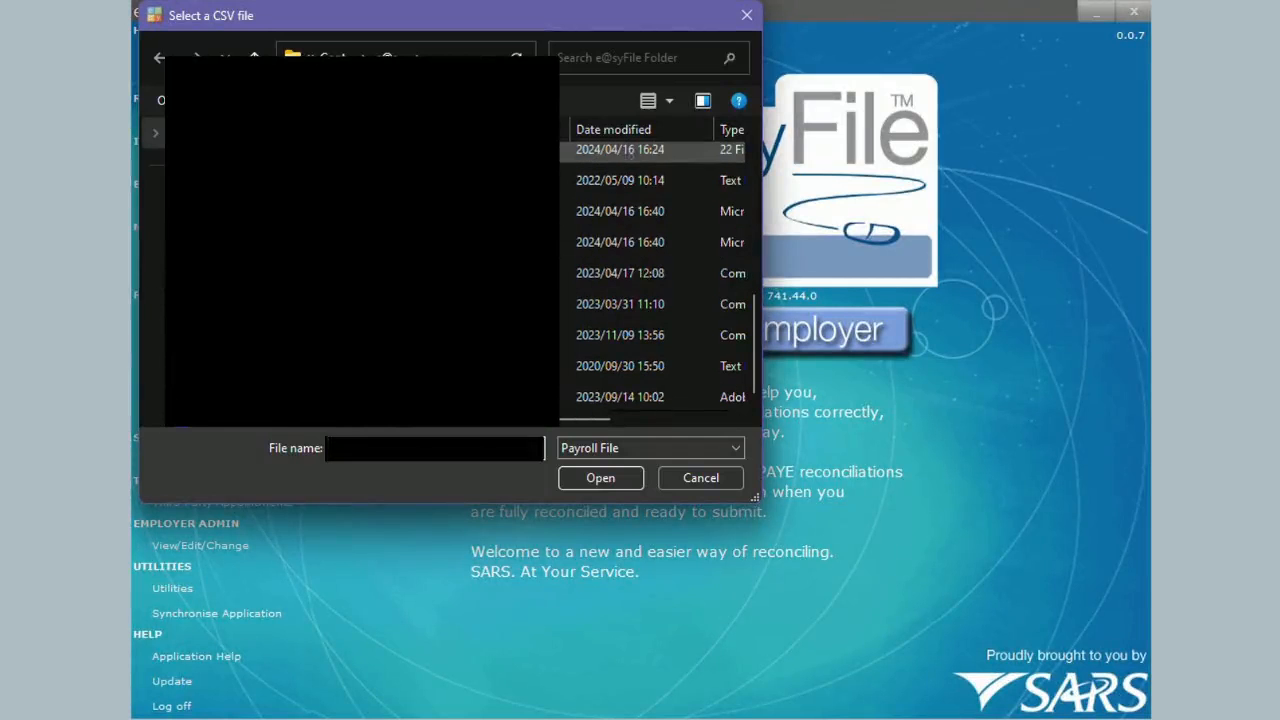
{"action": "left_click", "coordinate": [604, 482]}
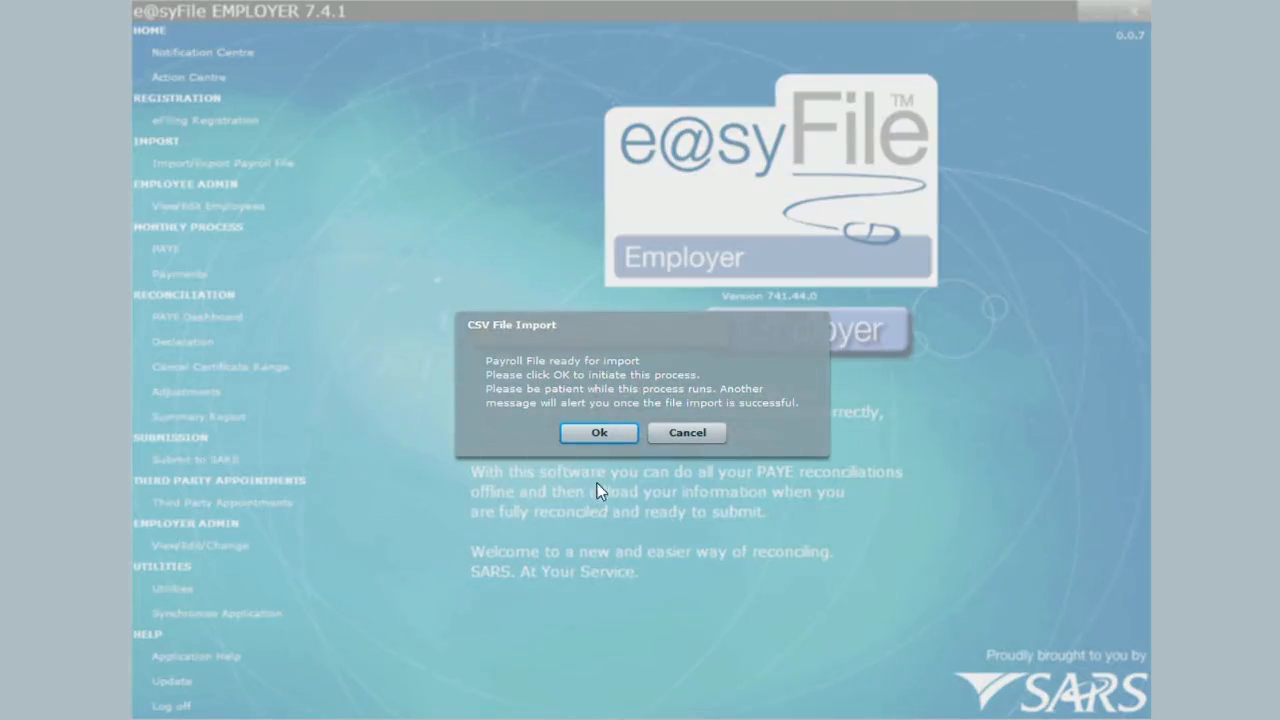
{"action": "left_click", "coordinate": [604, 434]}
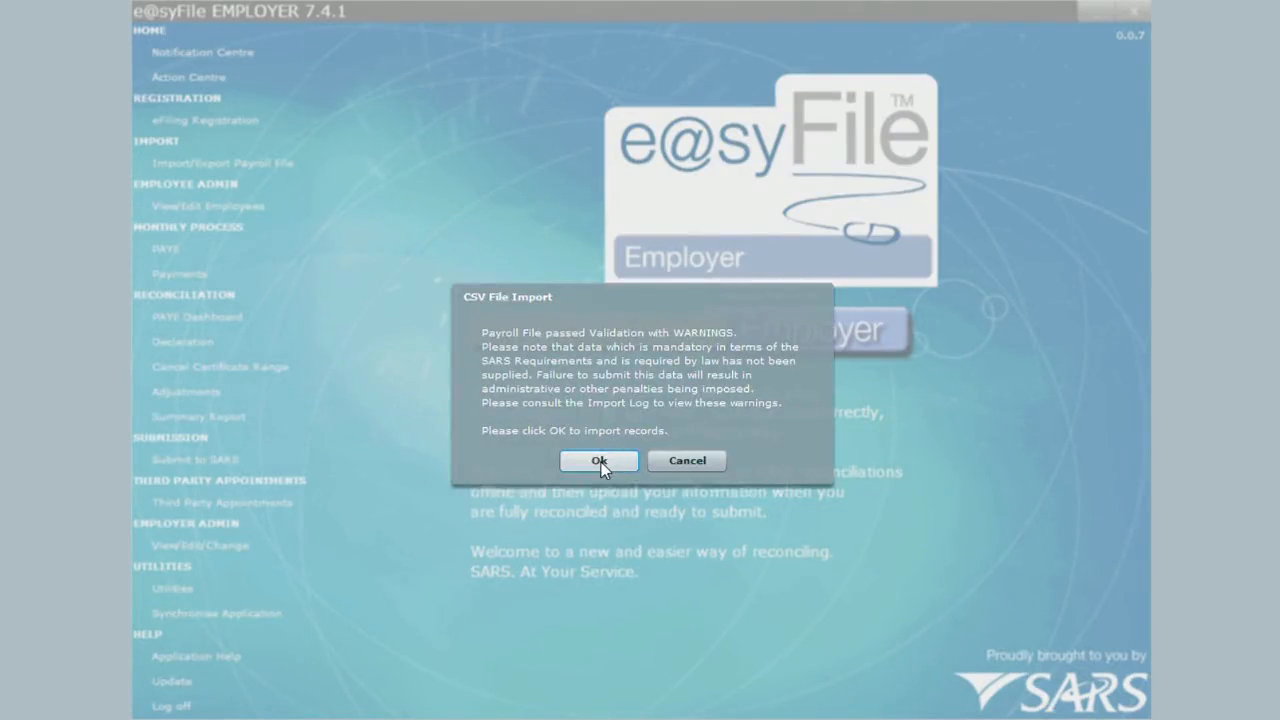
{"action": "left_click", "coordinate": [600, 461]}
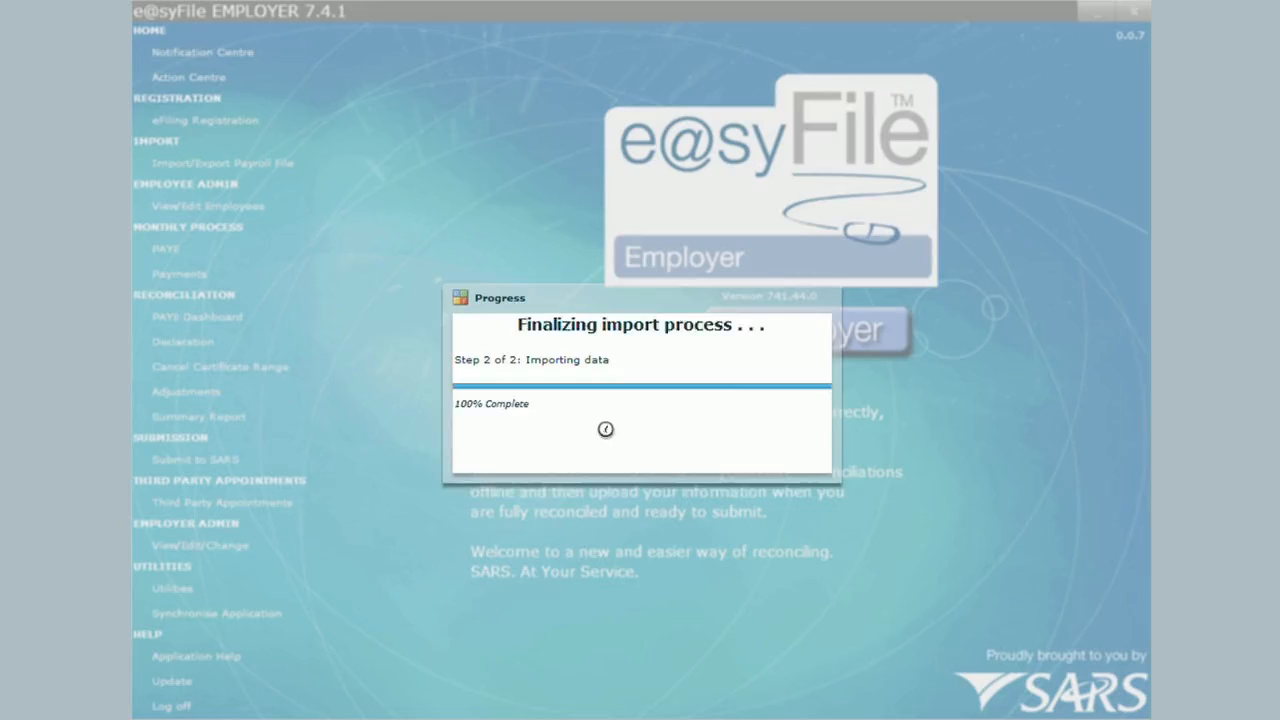
{"action": "left_click_drag", "start_coordinate": [549, 375], "coordinate": [736, 375]}
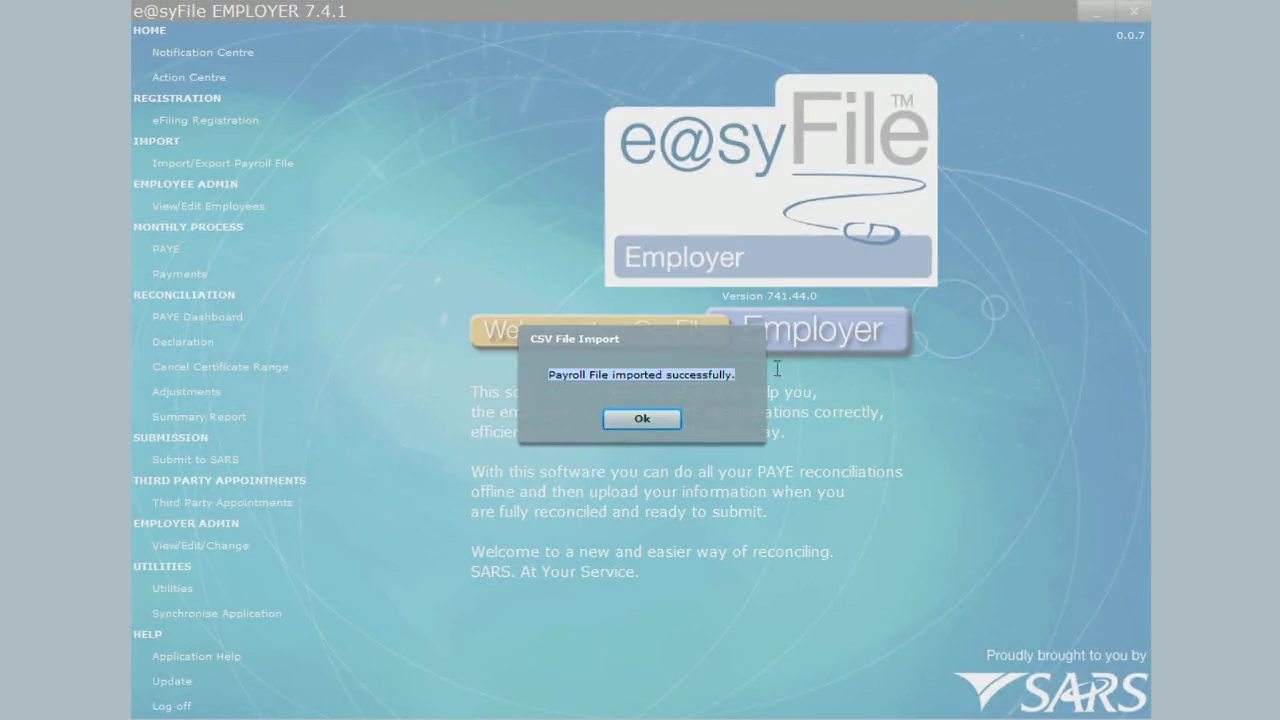
{"action": "left_click", "coordinate": [643, 419]}
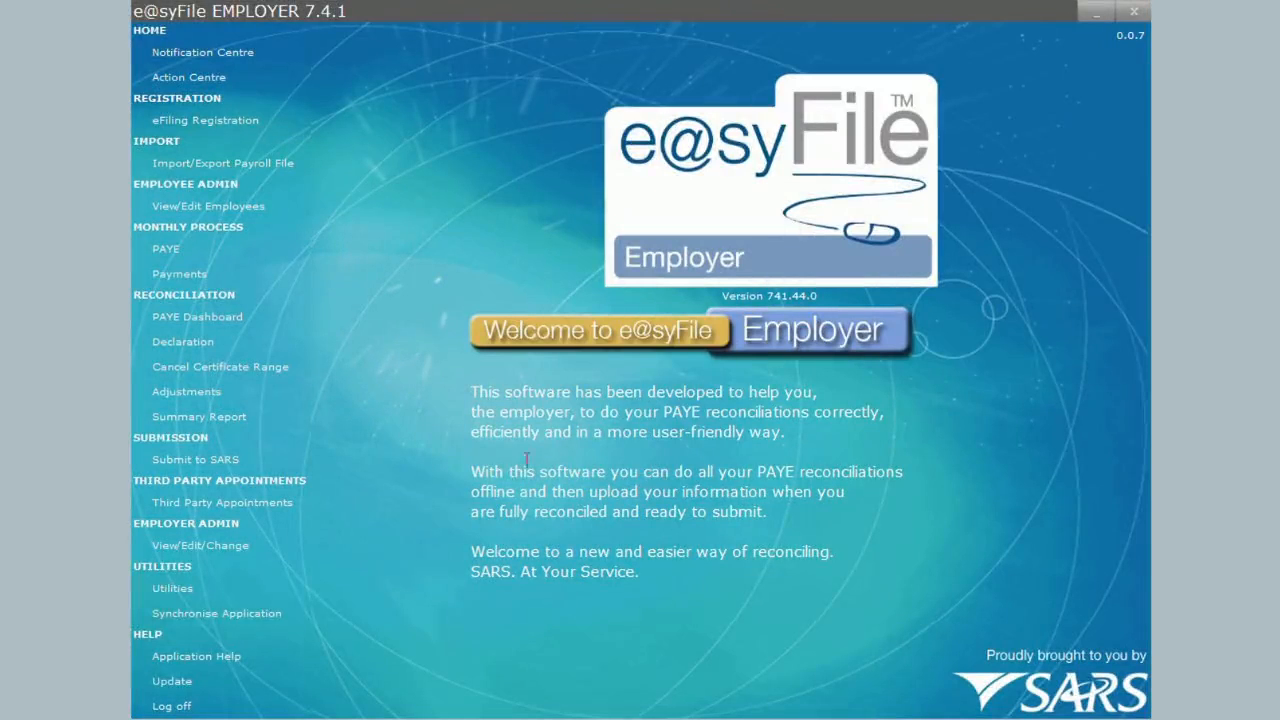
- Open the employer's details in employer administration, update the employer record and acknowledge the message
{"action": "left_click", "coordinate": [214, 552]}
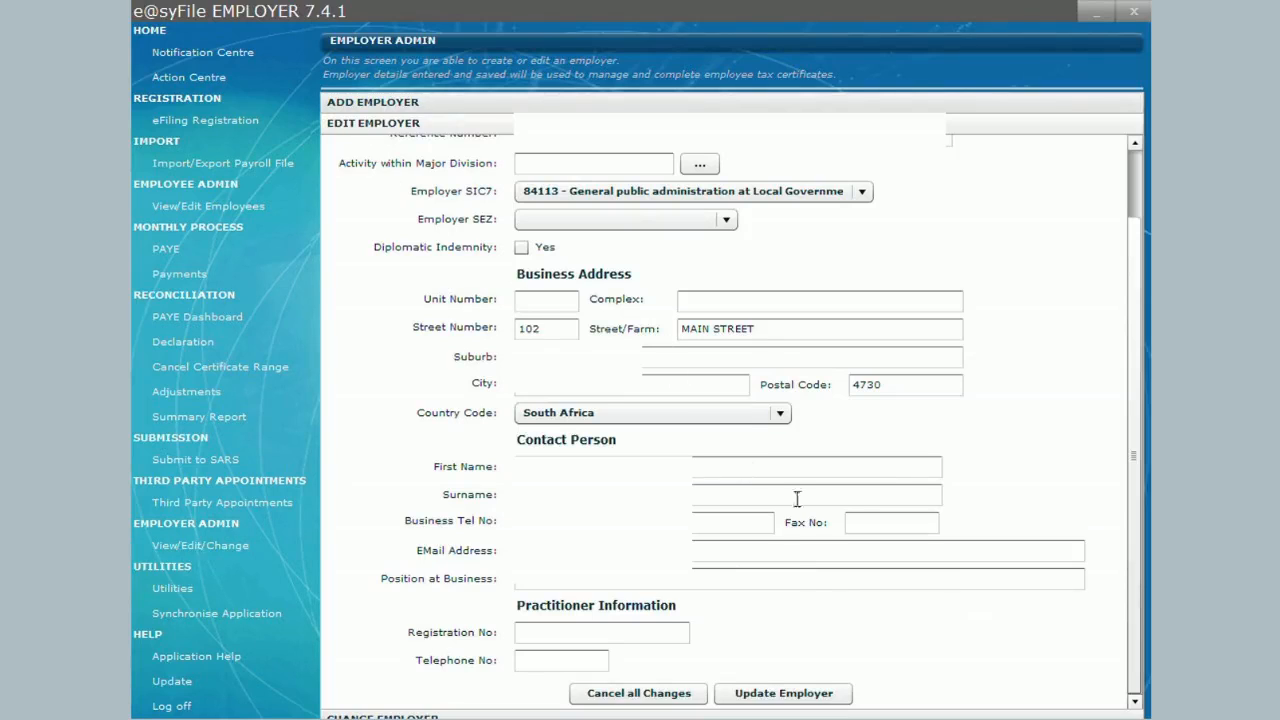
{"action": "left_click", "coordinate": [790, 692]}
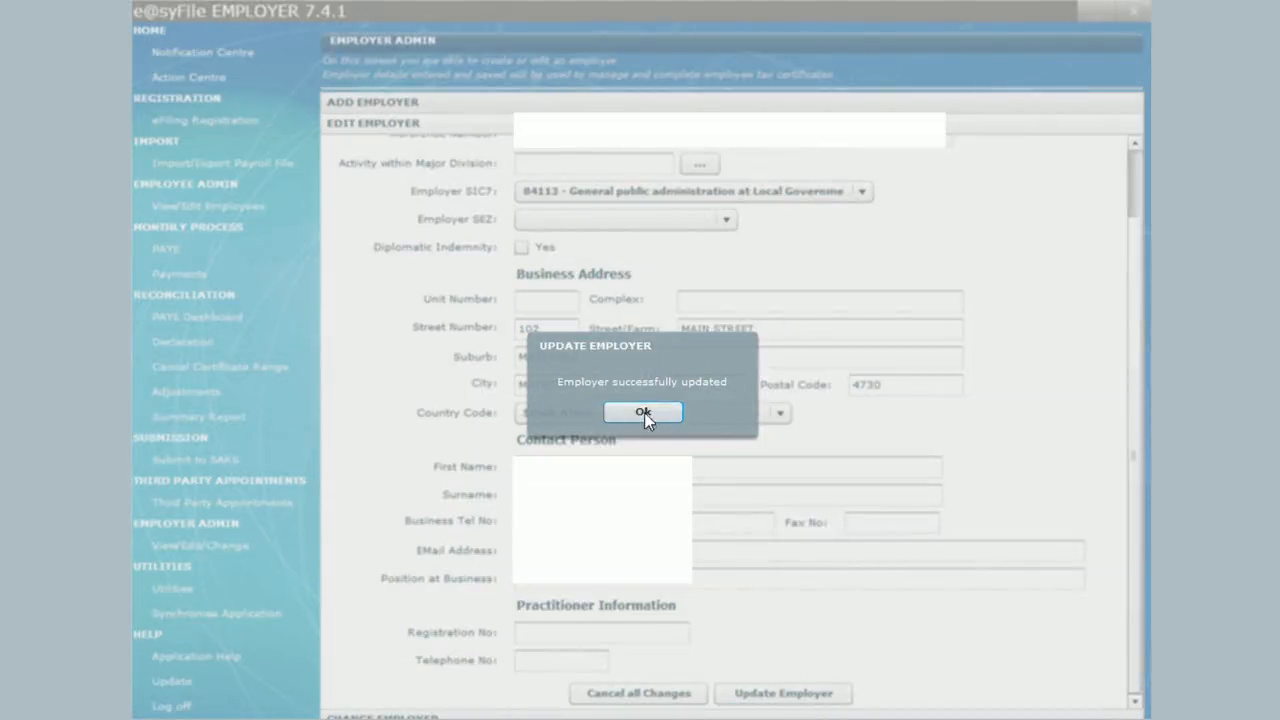
{"action": "left_click", "coordinate": [645, 415]}
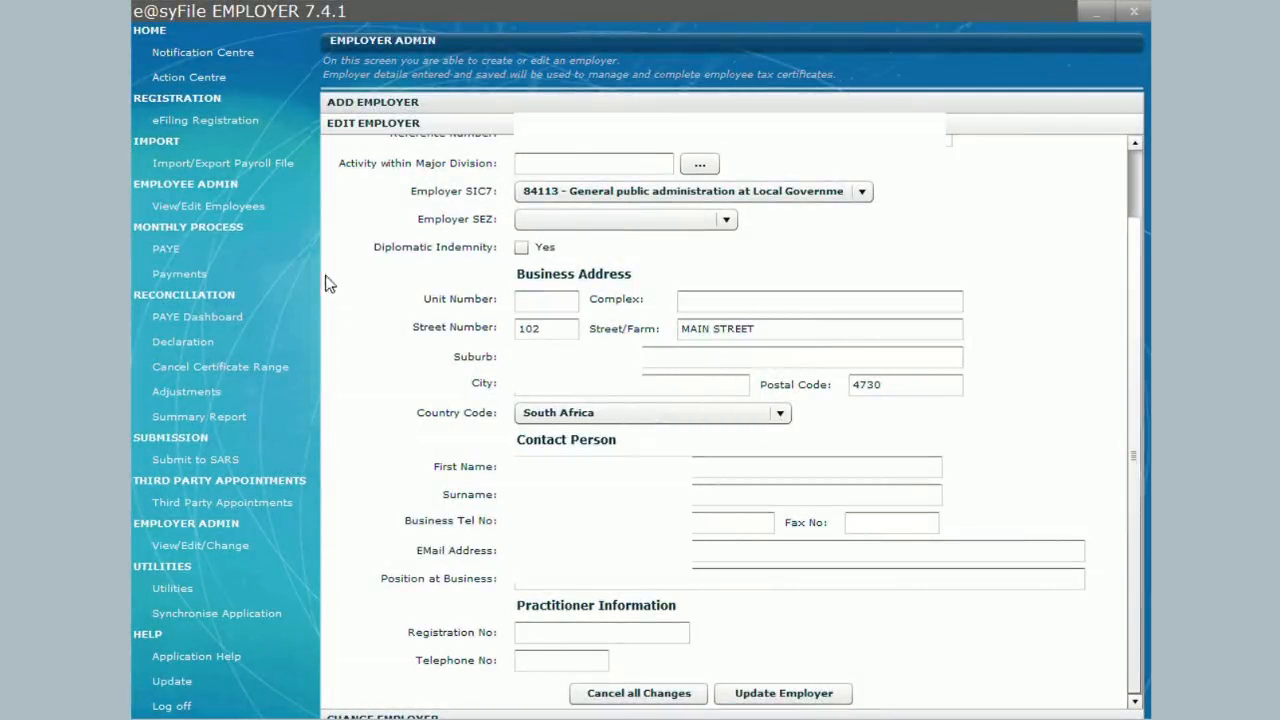
- Open the company's employee records and search for all active employees from the imported payroll file
{"action": "left_click", "coordinate": [220, 214]}
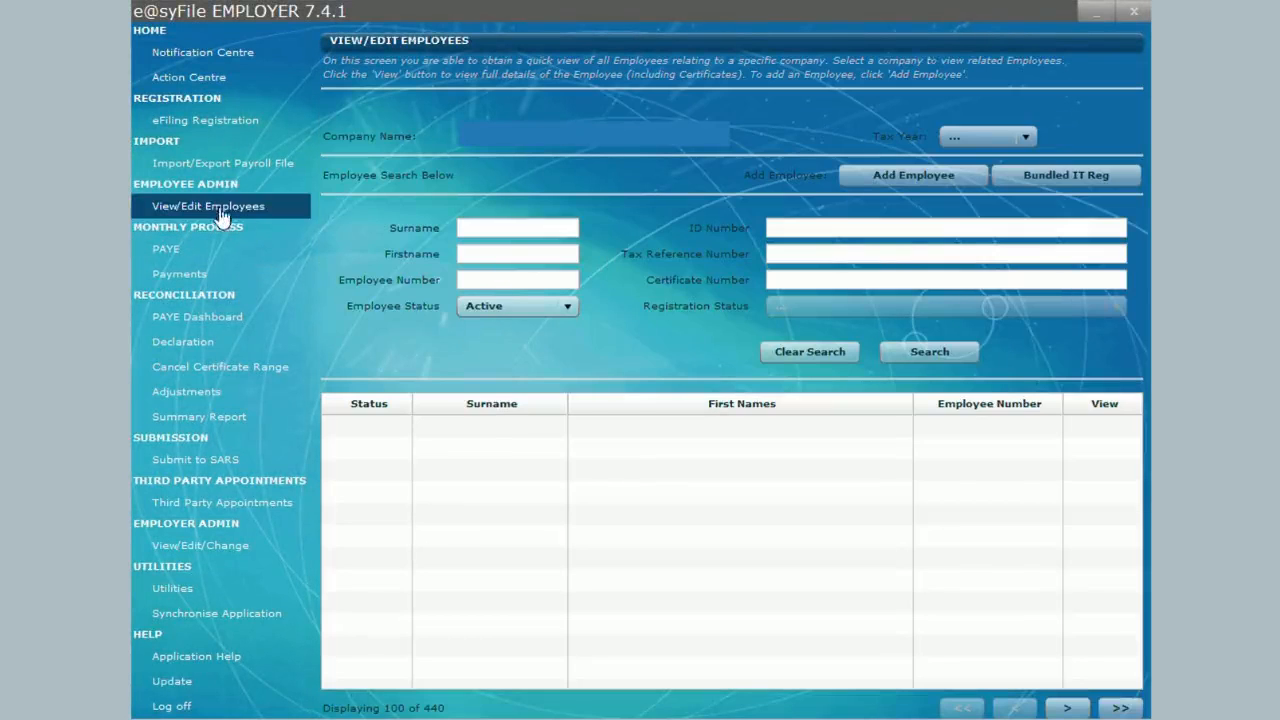
{"action": "left_click", "coordinate": [930, 352]}
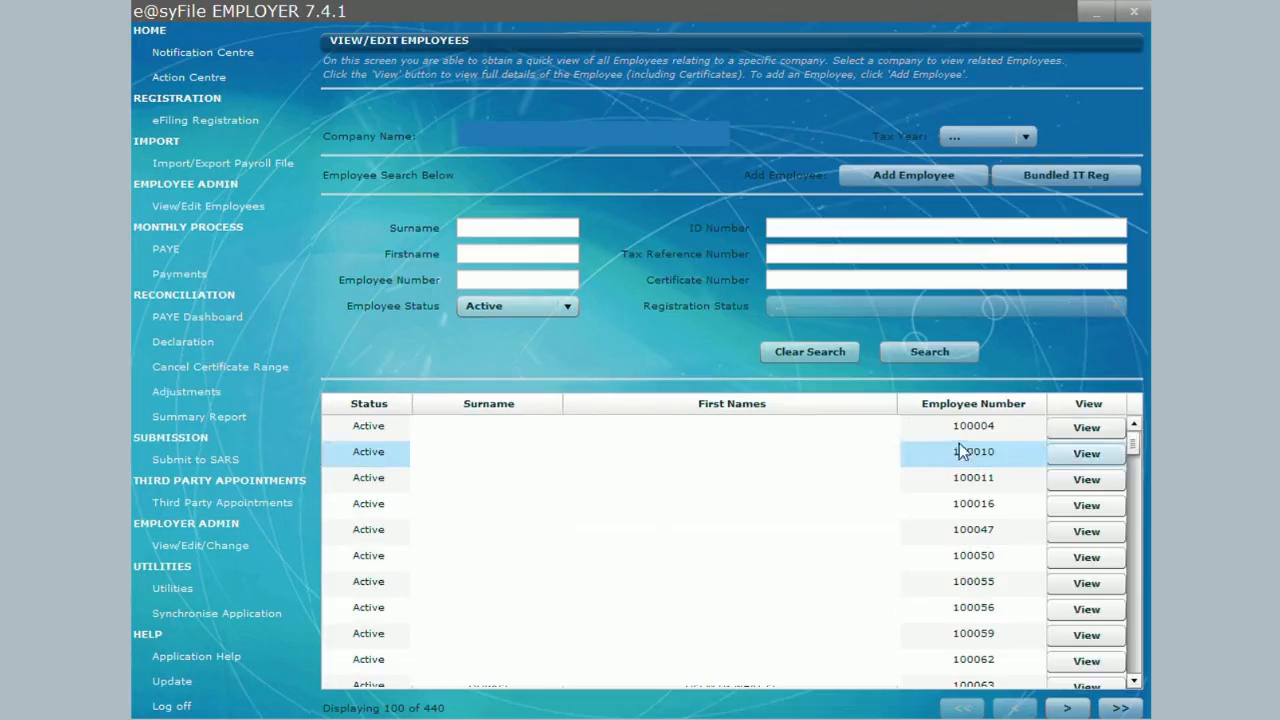